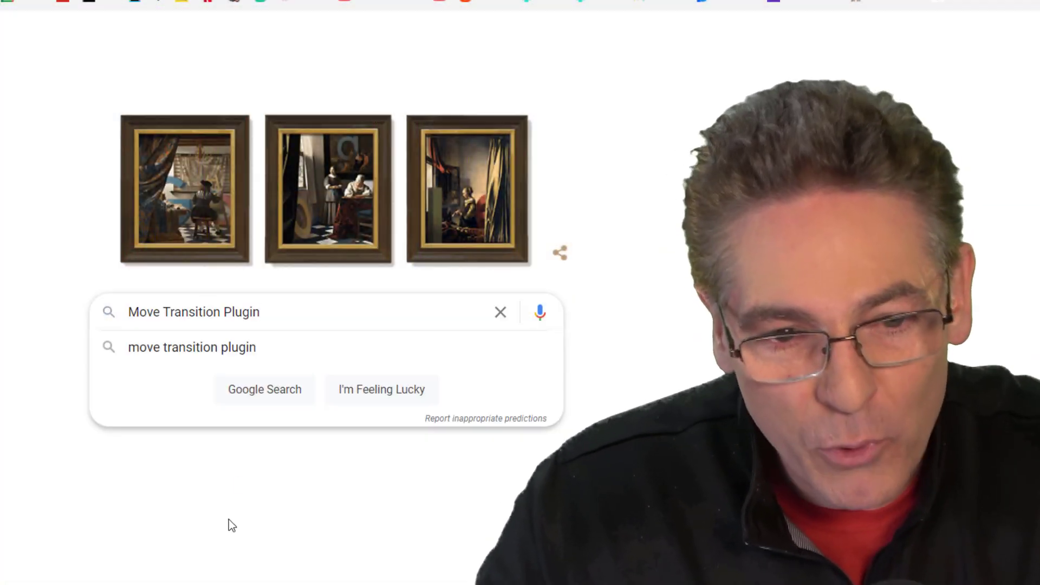
- Search for the Move Transition Plugin and download its 2.5.2 Windows installer from OBS Forums
key(Return)
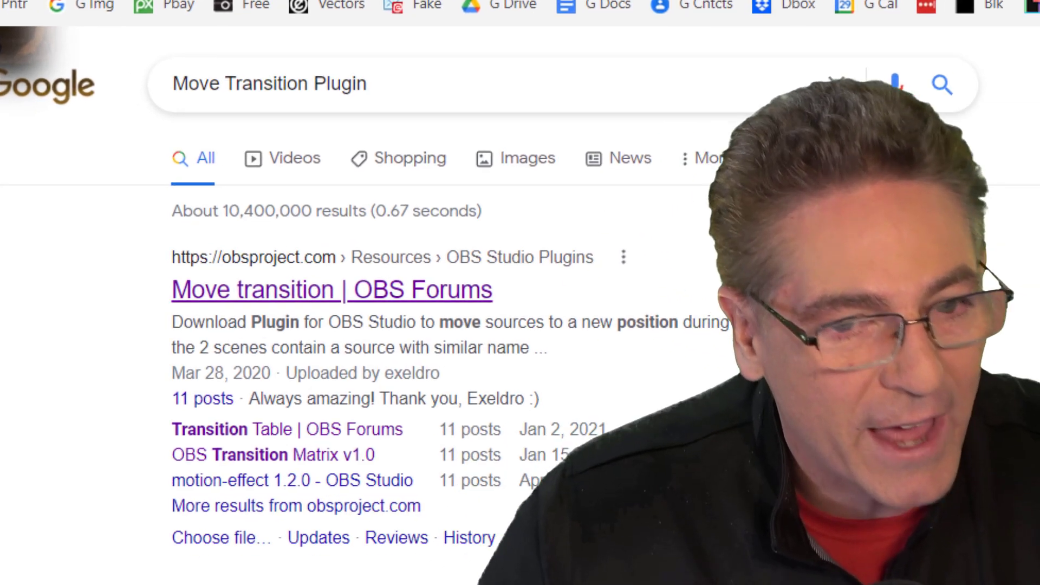
click(373, 315)
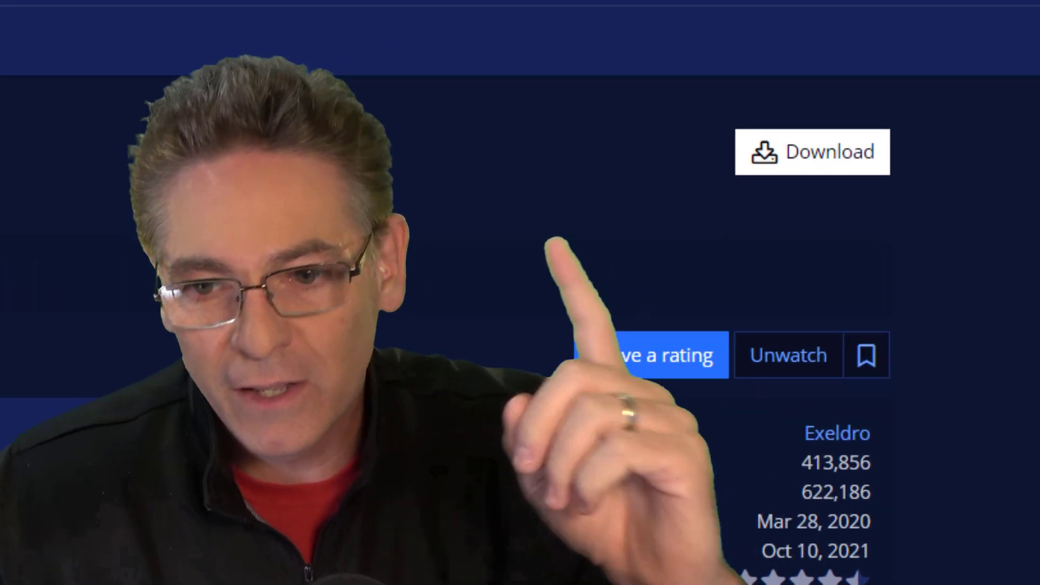
click(804, 152)
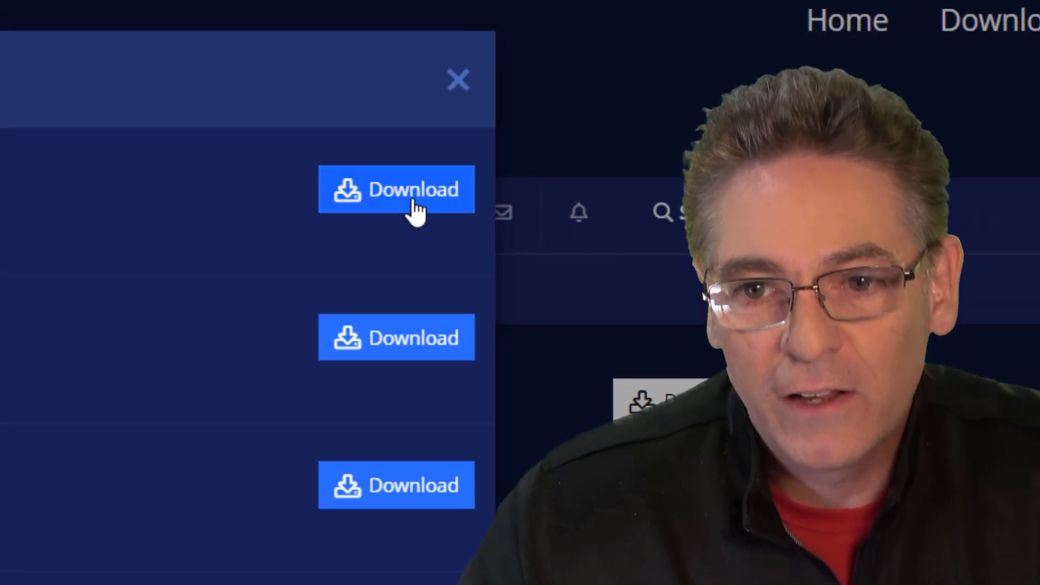
click(410, 195)
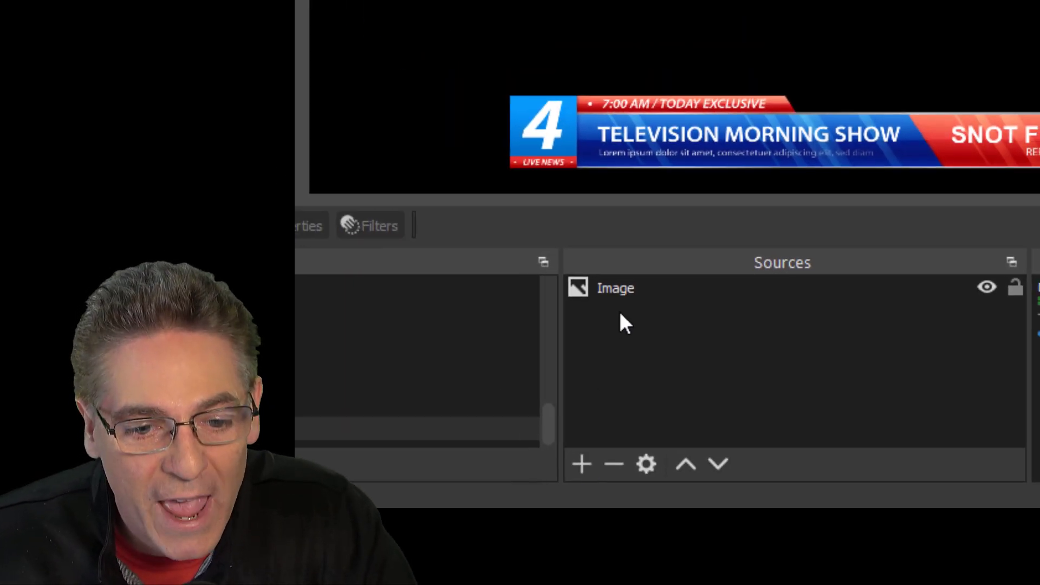
- Add an Image source named 'Image 2' to the Move Transitions scene for the lower-third graphic
click(581, 464)
click(633, 139)
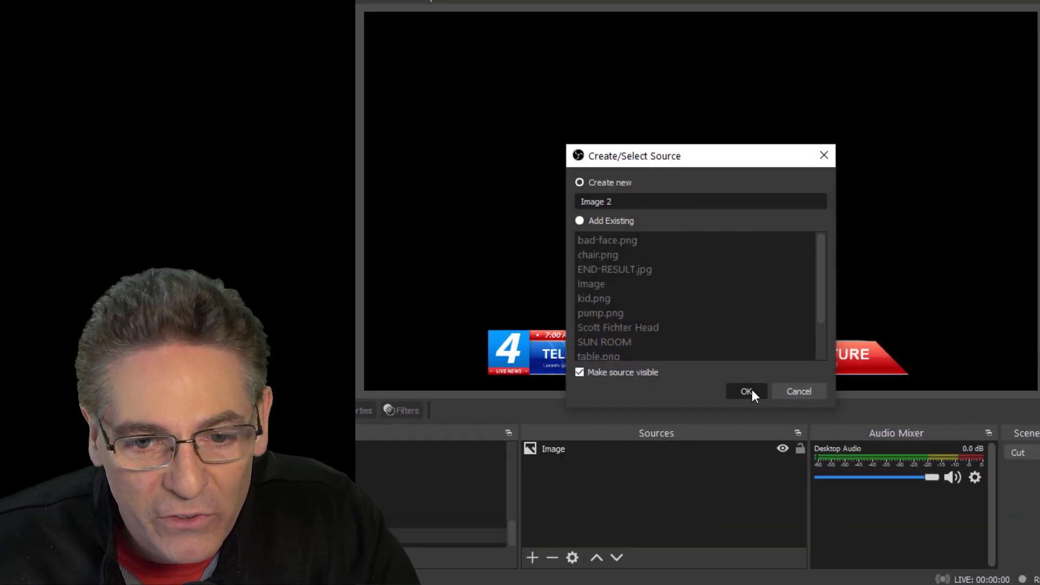
click(748, 390)
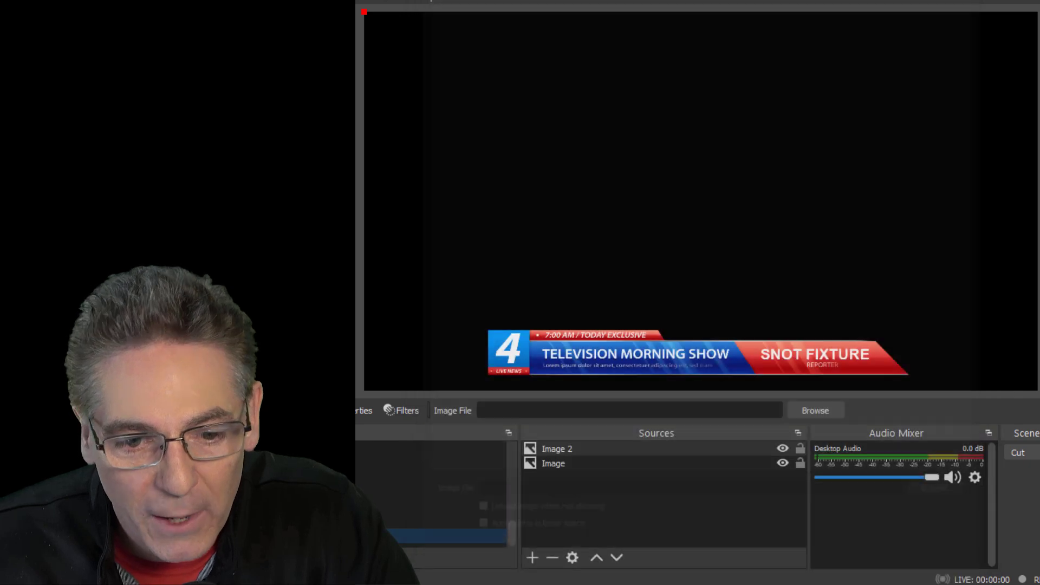
click(563, 465)
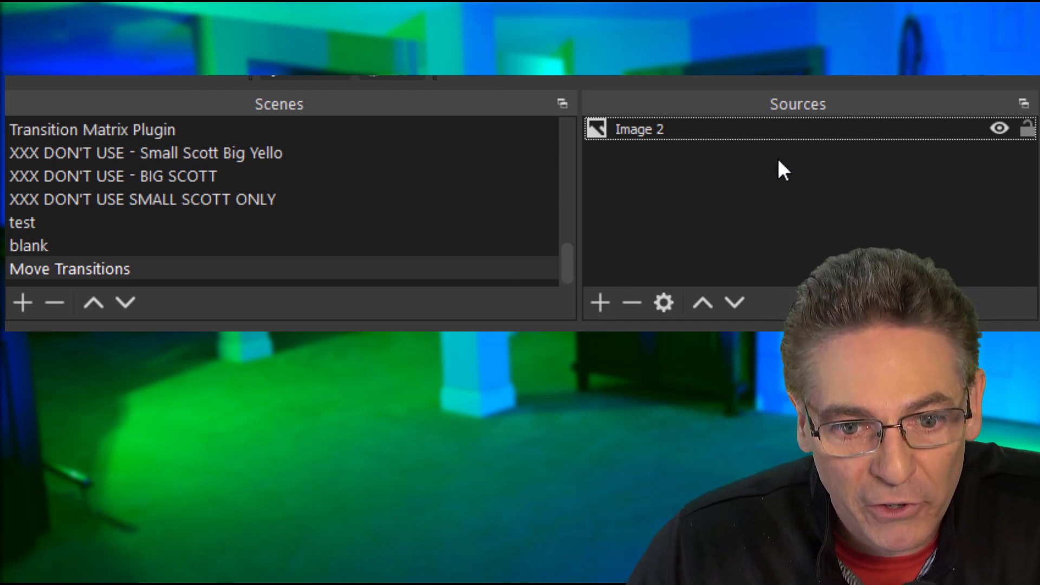
- Open the Filters dialog of the Move Transitions scene and show the list of filter types
right_click(735, 130)
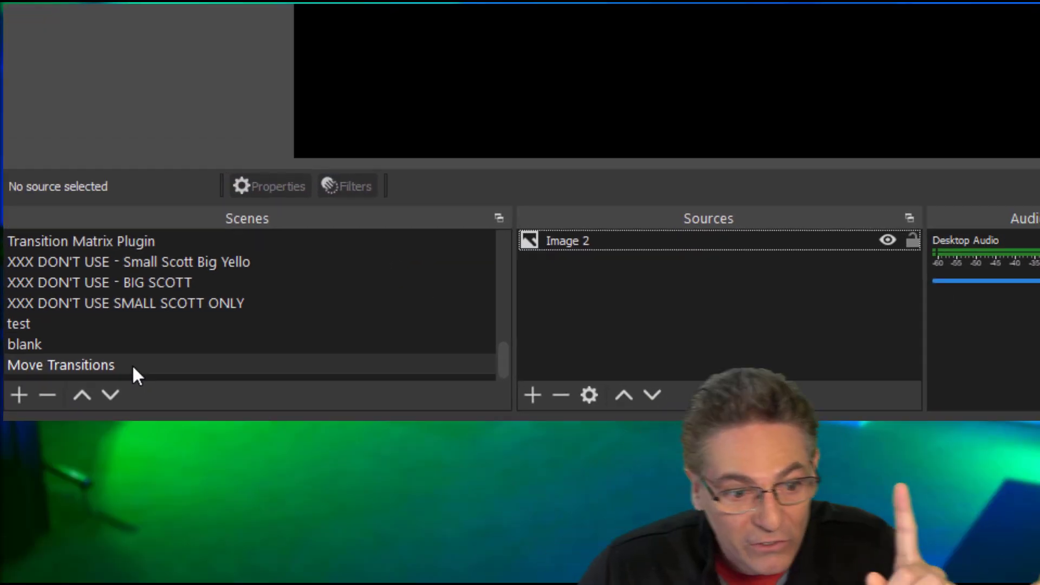
right_click(133, 369)
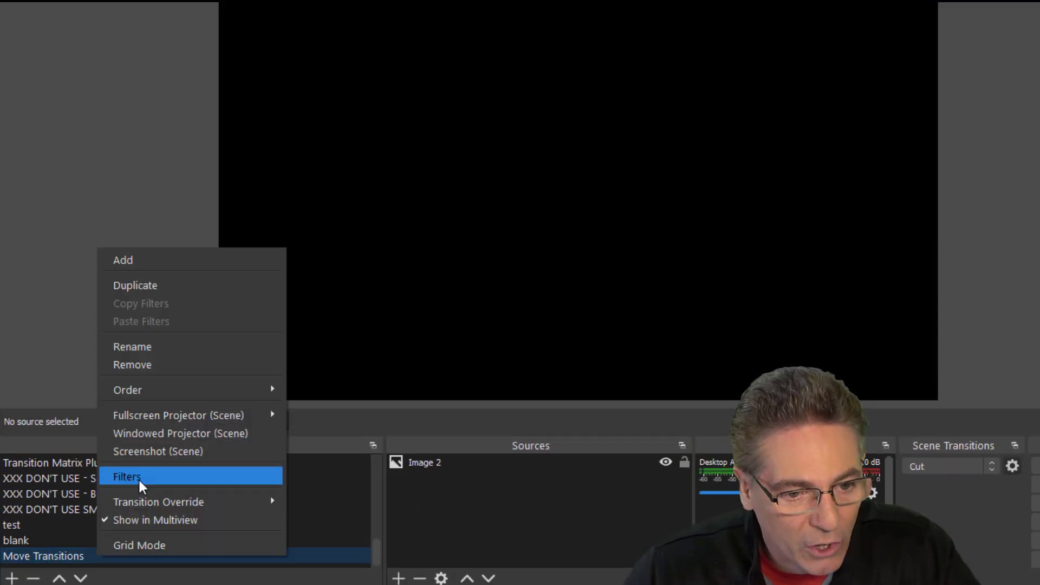
click(187, 260)
click(246, 570)
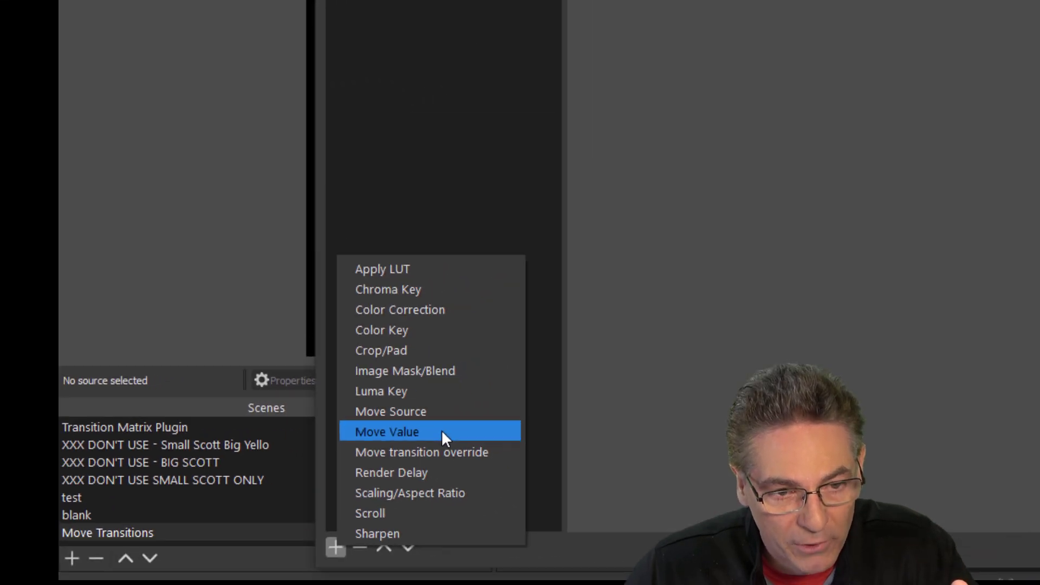
- Add a Move Value filter named 'Move 1' to the scene
click(441, 430)
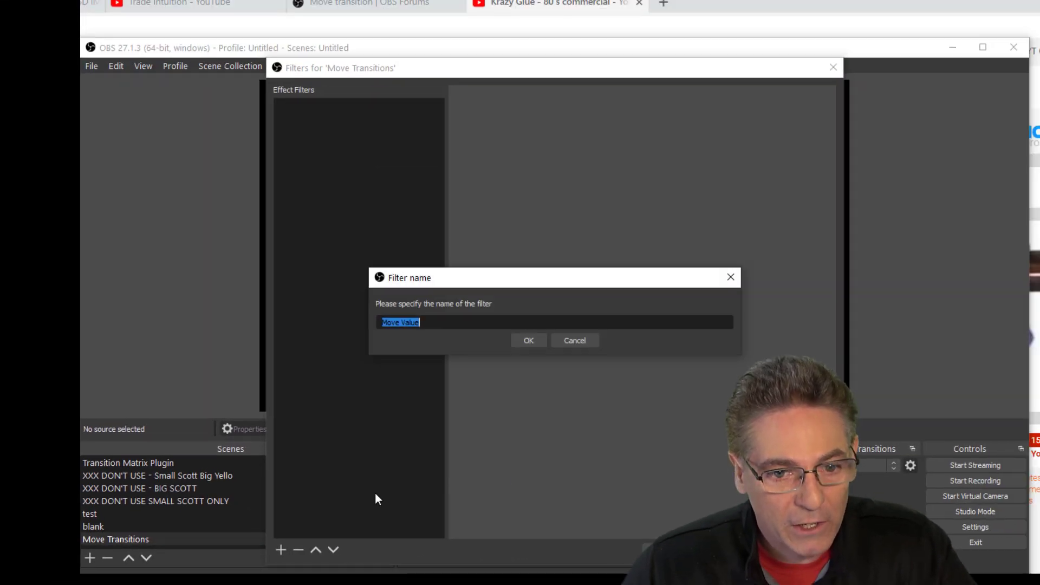
text(Mov)
text(e )
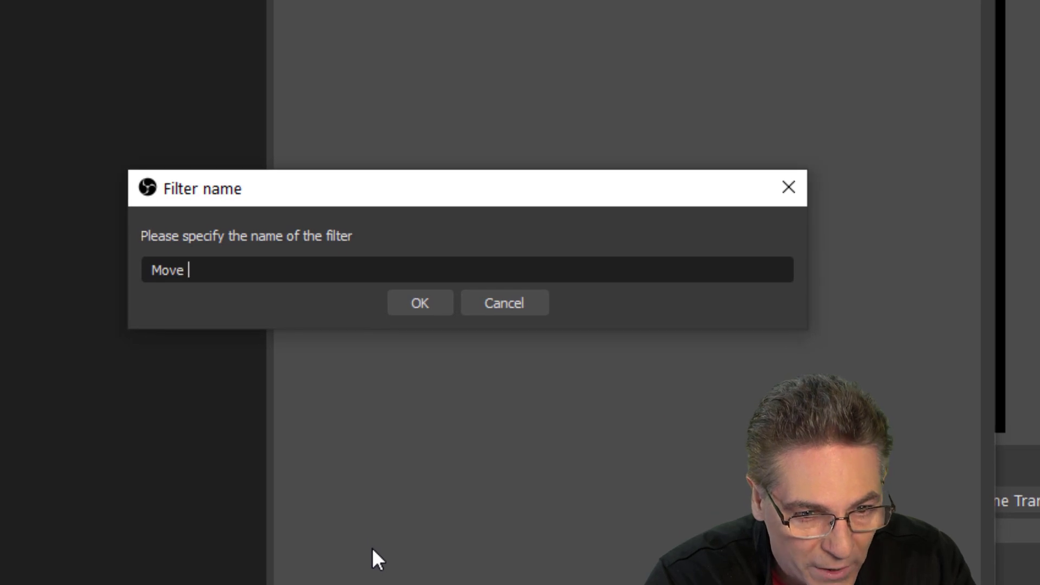
text(1)
click(420, 303)
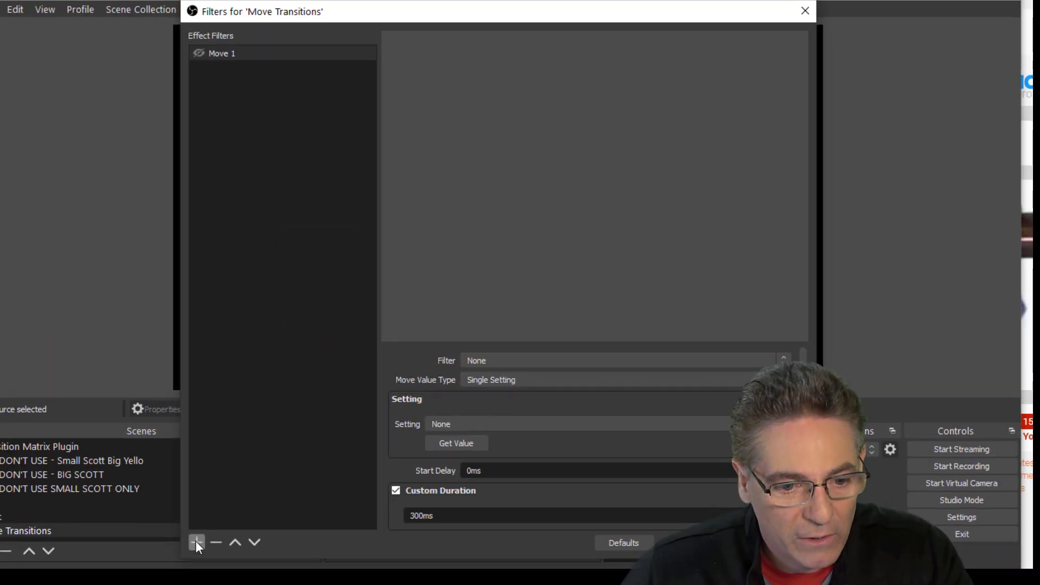
- Add a Move Source filter as the second move filter, 'Move 2'
click(196, 542)
click(242, 440)
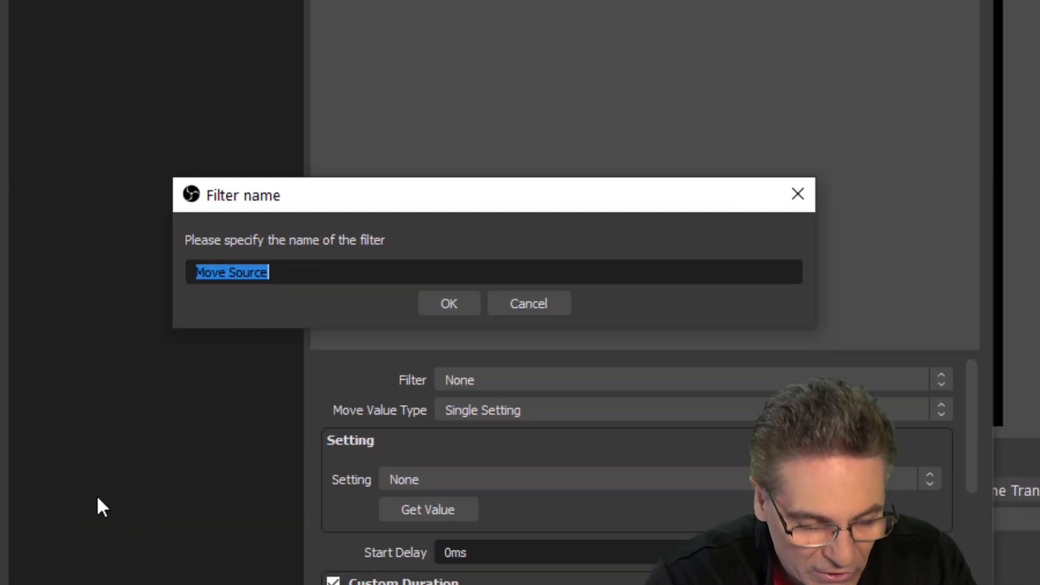
text(Move 2)
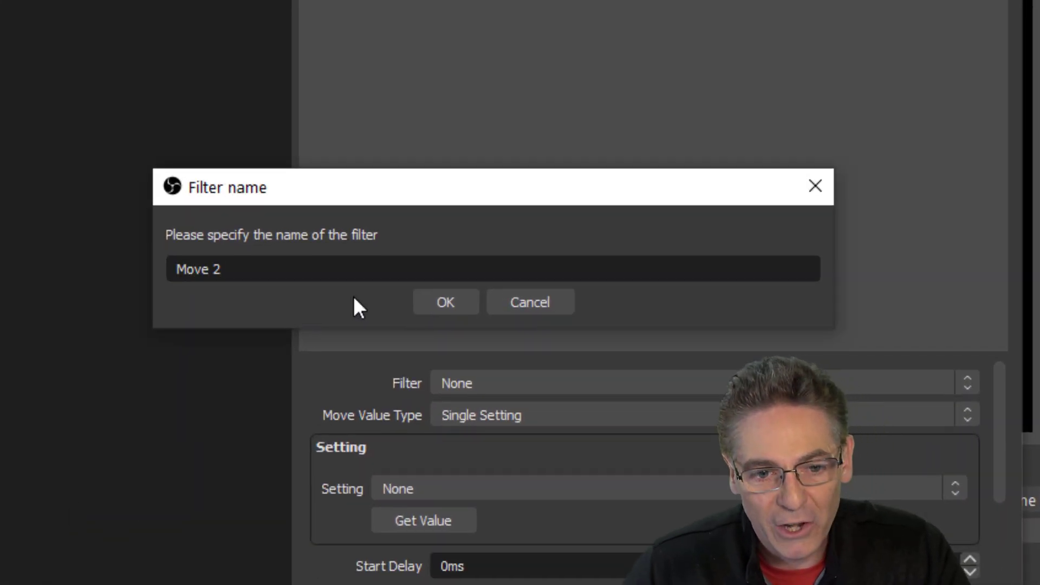
click(445, 302)
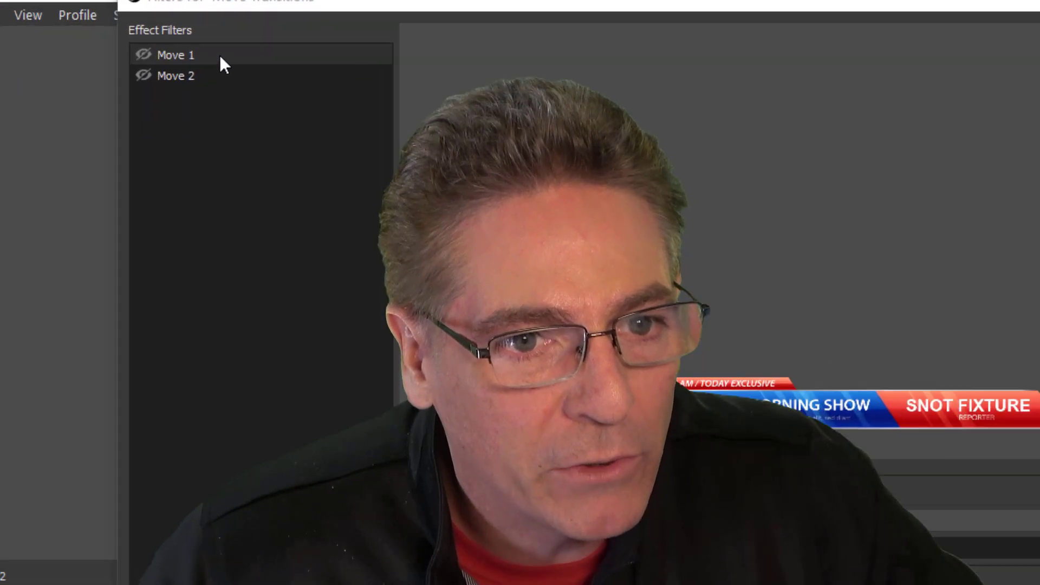
- Capture Image 2's current position (x 485.6, y 880.4) as the move filter's transform
click(221, 56)
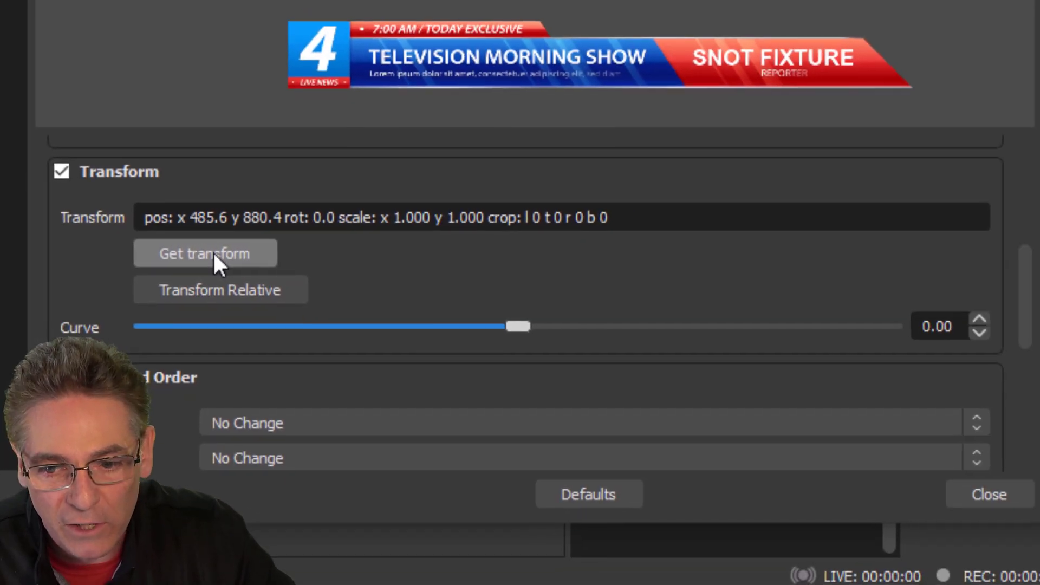
click(215, 252)
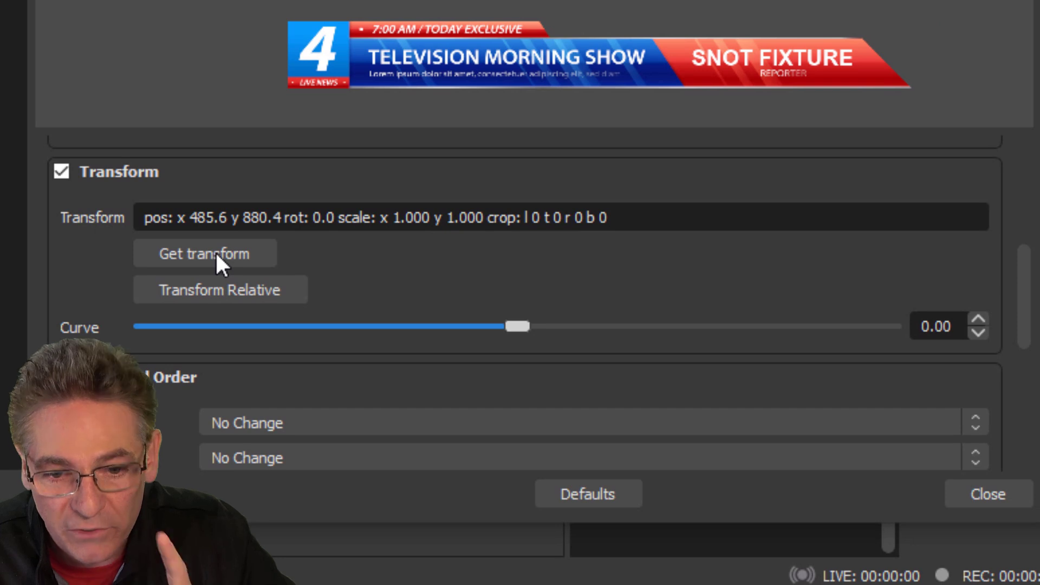
mouse_move(1019, 323)
mouse_down()
mouse_move(1032, 181)
mouse_move(1021, 309)
mouse_up()
click(238, 324)
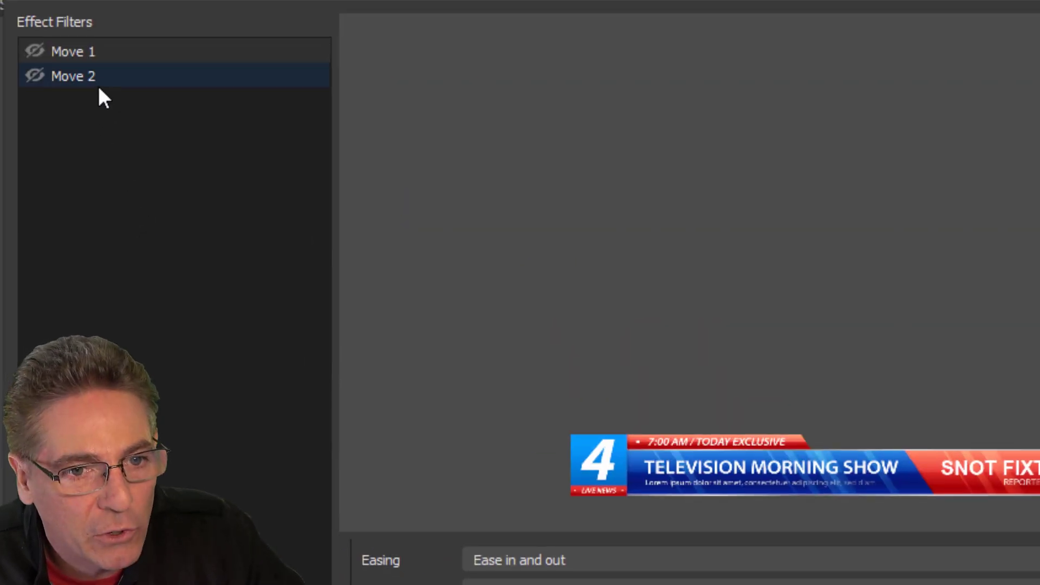
click(97, 78)
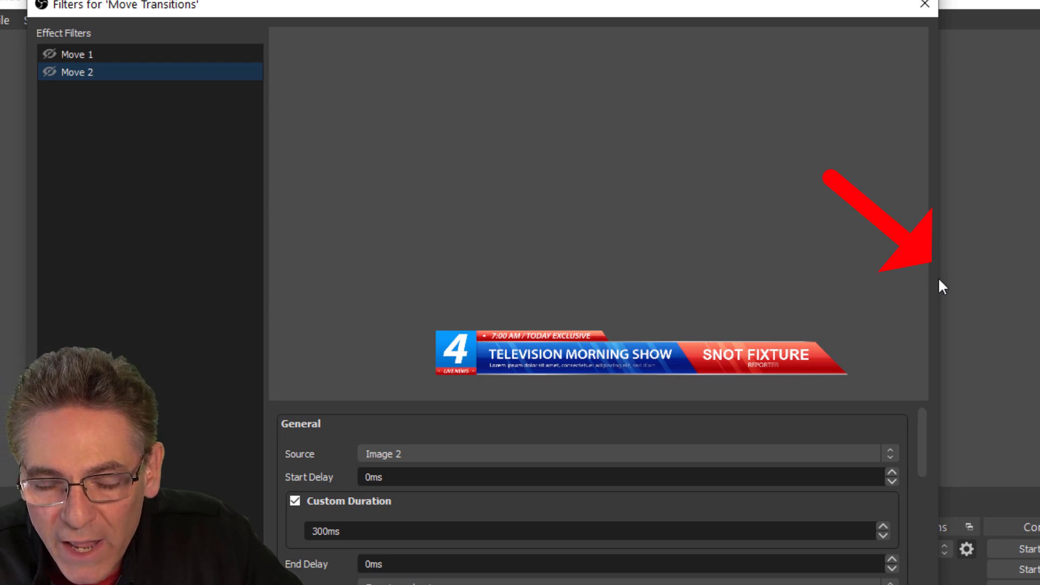
- Narrow the Filters window and move it aside to reveal the preview canvas
drag(938, 284, 616, 265)
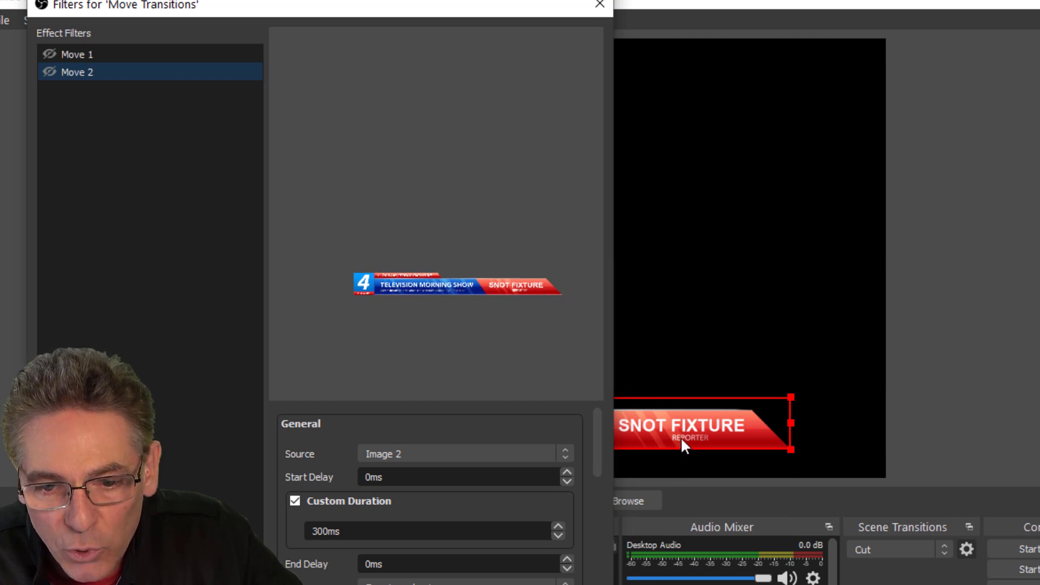
drag(530, 14, 443, 18)
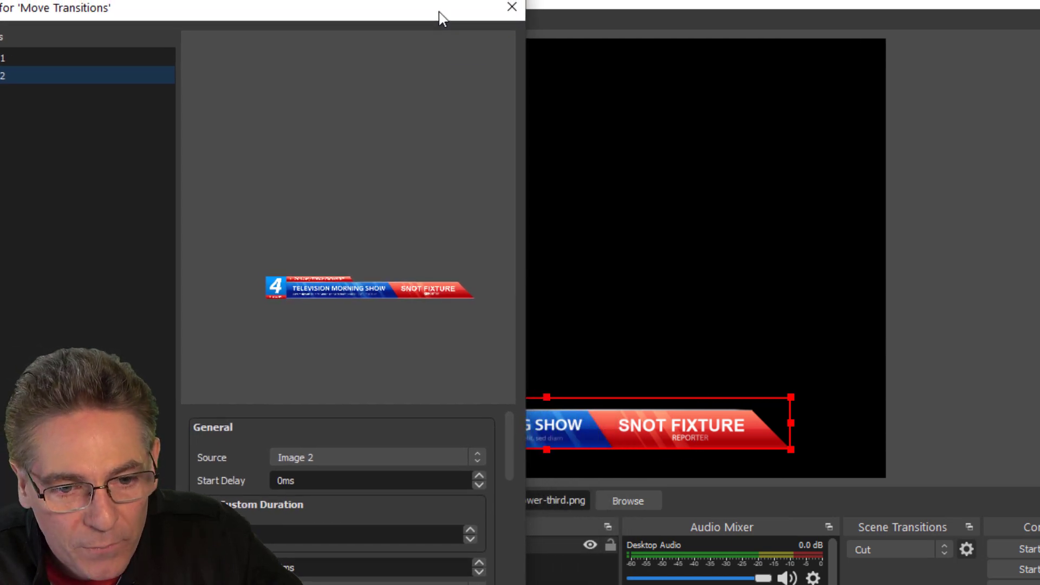
click(927, 272)
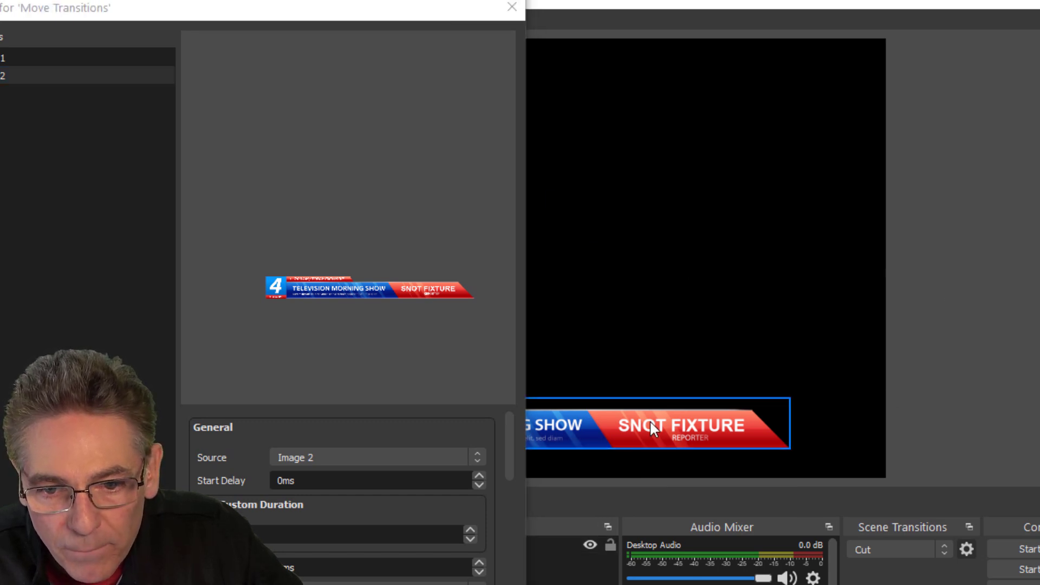
- Select the lower third and nudge it down until it sits just below the canvas
drag(644, 423, 646, 422)
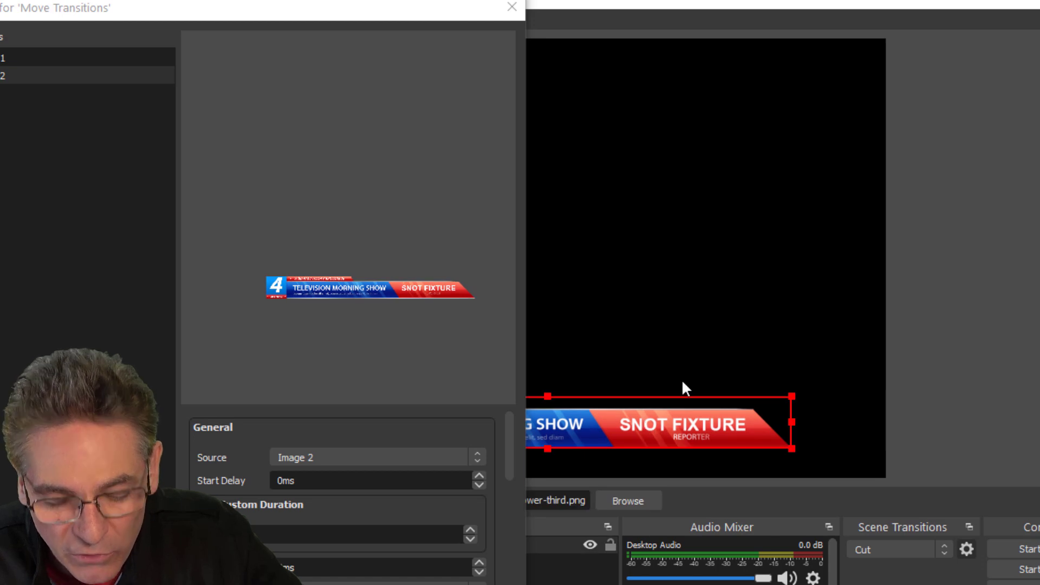
key(Left)
key(Left)
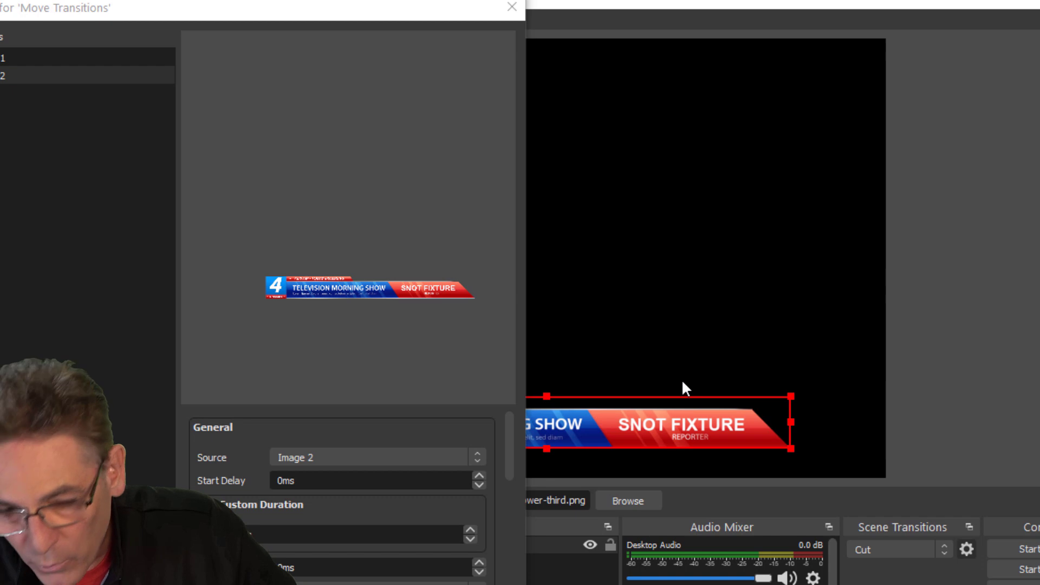
key(Down)
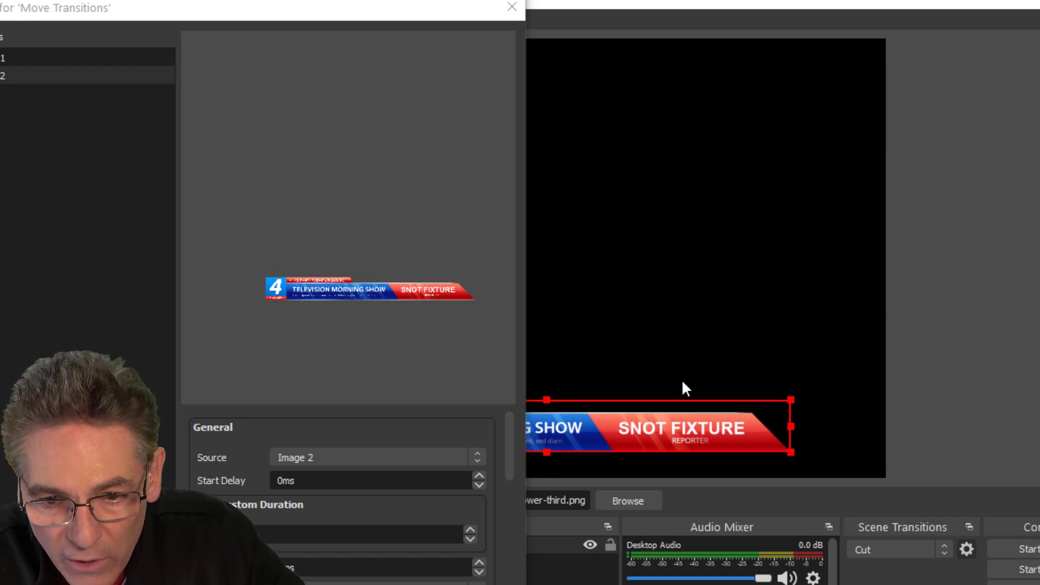
key(Down)
key(Down)
key(Down)
key(Down)
key(Down)
key(Down)
key(Down)
key(Down)
key(Down)
key(Down)
key(Down)
key(Down)
key(Down)
key(Down)
key(Down)
key(Down)
key(Down)
key(Down)
key(Down)
key(Down)
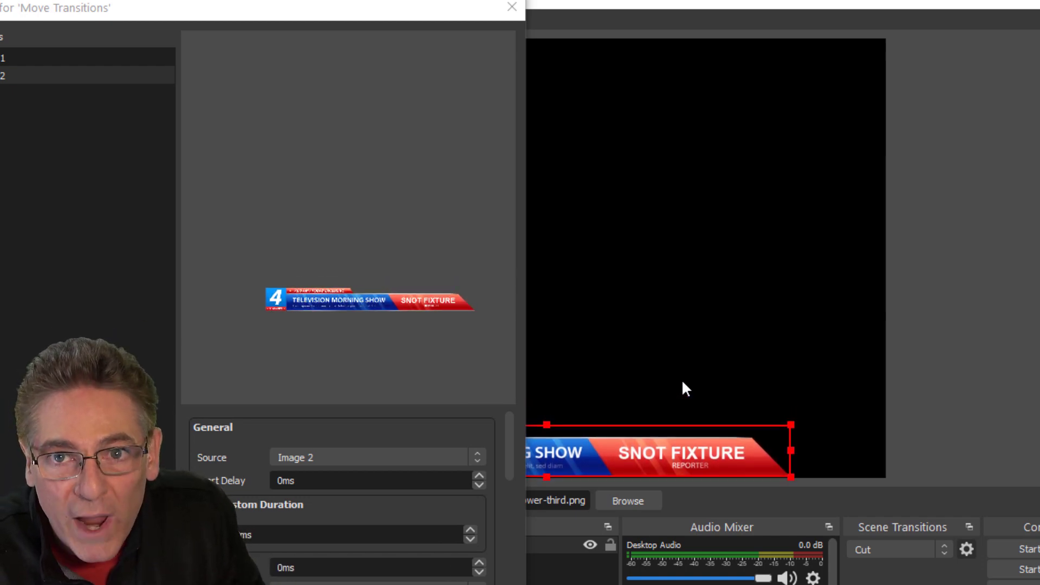
key(Down)
key(Down)
key(Down)
key(Down)
key(Down)
key(Down)
key(Down)
key(Down)
key(Down)
key(Down)
key(Down)
key(Down)
key(Down)
key(Down)
key(Down)
key(Down)
key(Down)
key(Down)
key(Down)
key(Down)
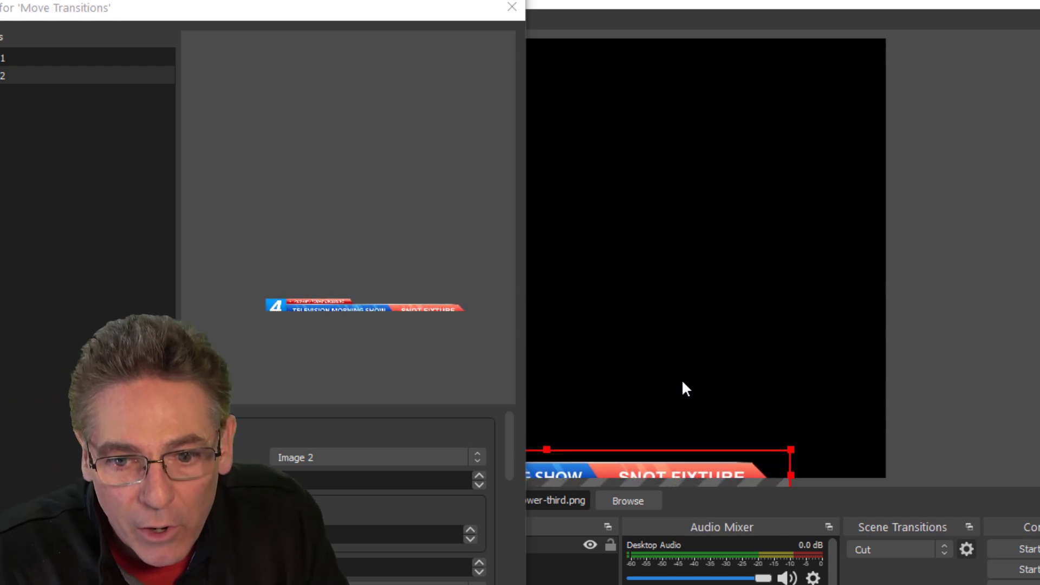
key(Down)
key(Down)
key(Down)
key(Down)
key(Down)
key(Down)
key(Down)
key(Down)
key(Down)
key(Down)
key(Down)
key(Down)
key(Down)
key(Down)
key(Down)
key(Down)
key(Down)
key(Down)
key(Down)
key(Down)
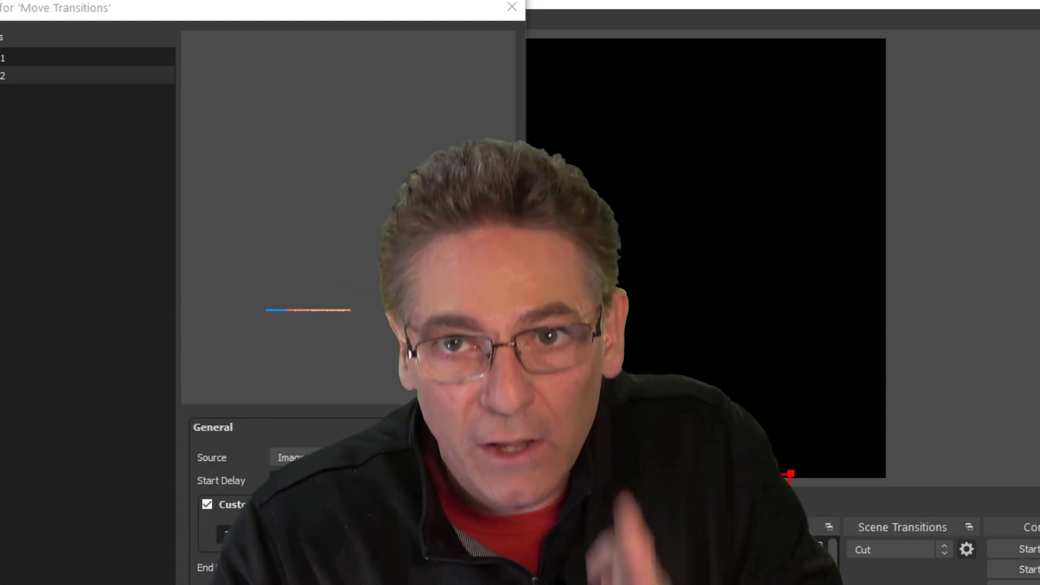
key(Down)
key(Down)
key(Down)
key(Down)
key(Down)
key(Down)
key(Down)
key(Down)
key(Down)
key(Down)
key(Down)
key(Down)
key(Down)
key(Down)
key(Down)
key(Down)
key(Down)
key(Down)
key(Down)
key(Down)
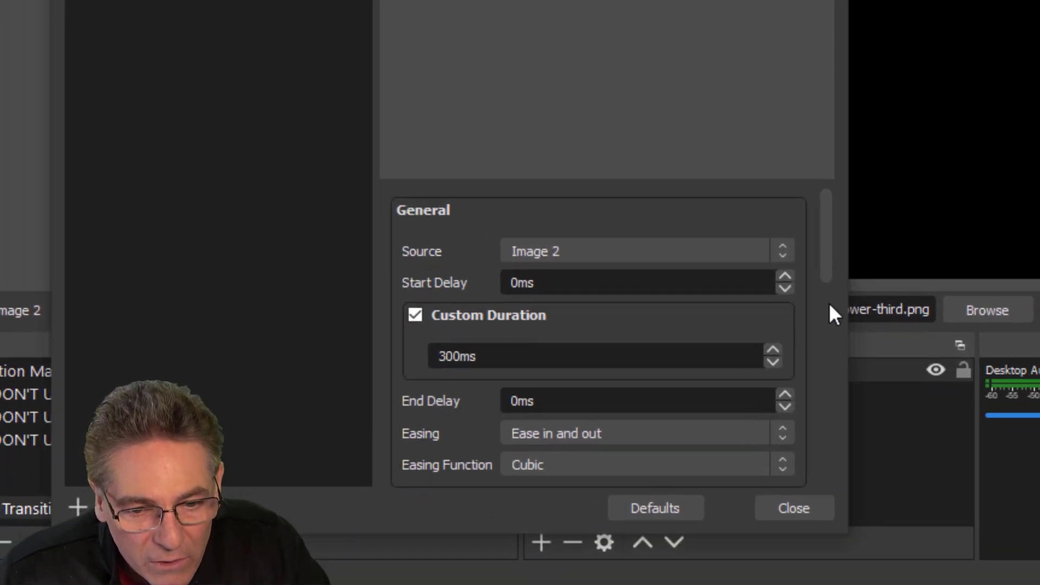
- Store the lower third's off-screen position in the move with Get transform
scroll(829, 302, down, 5)
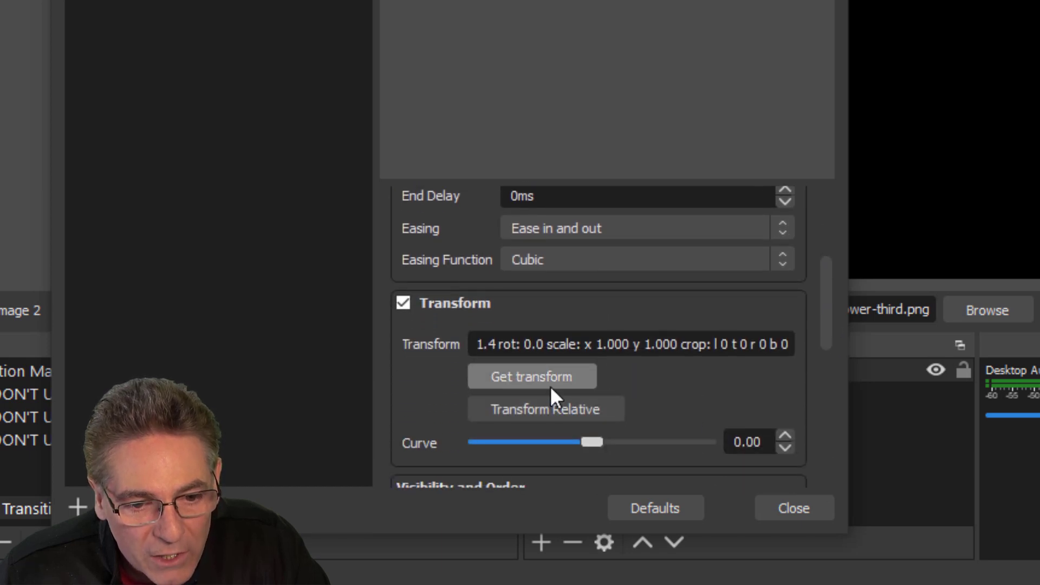
click(548, 377)
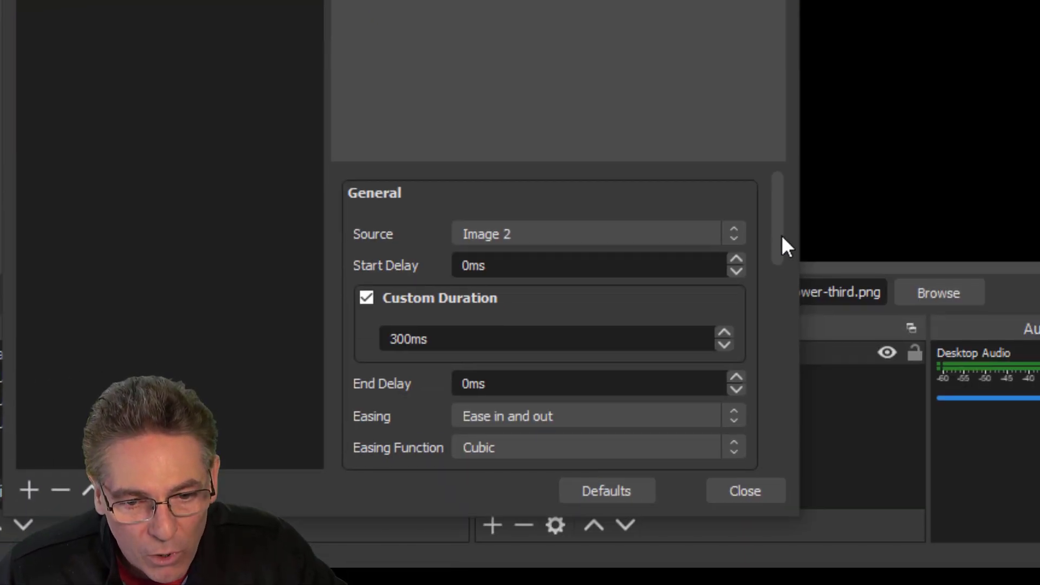
drag(801, 18, 1009, 19)
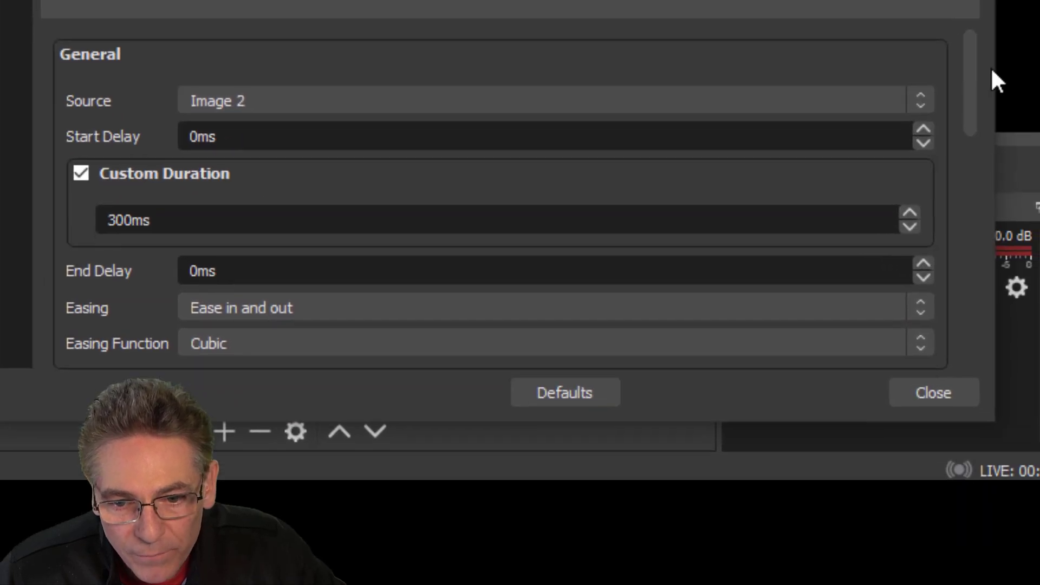
drag(972, 111, 974, 340)
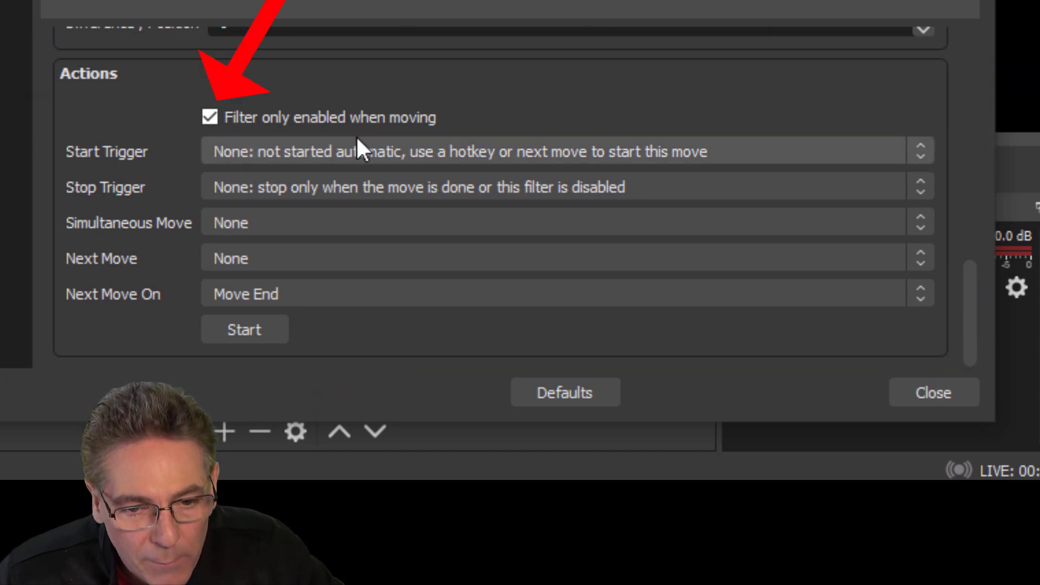
- Set the move's Start Trigger to Activate and its Next Move to Move 2
click(251, 152)
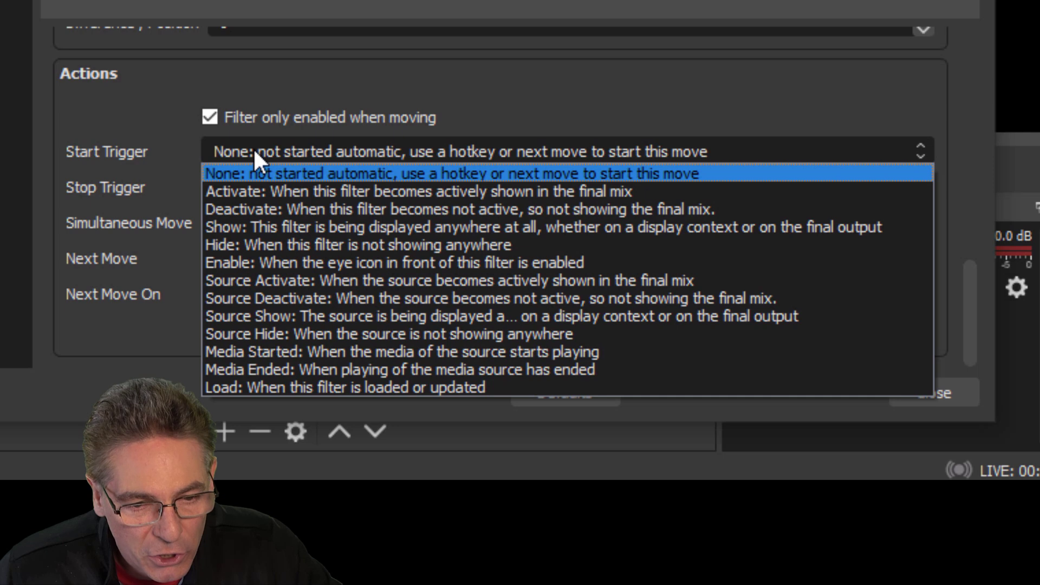
click(248, 191)
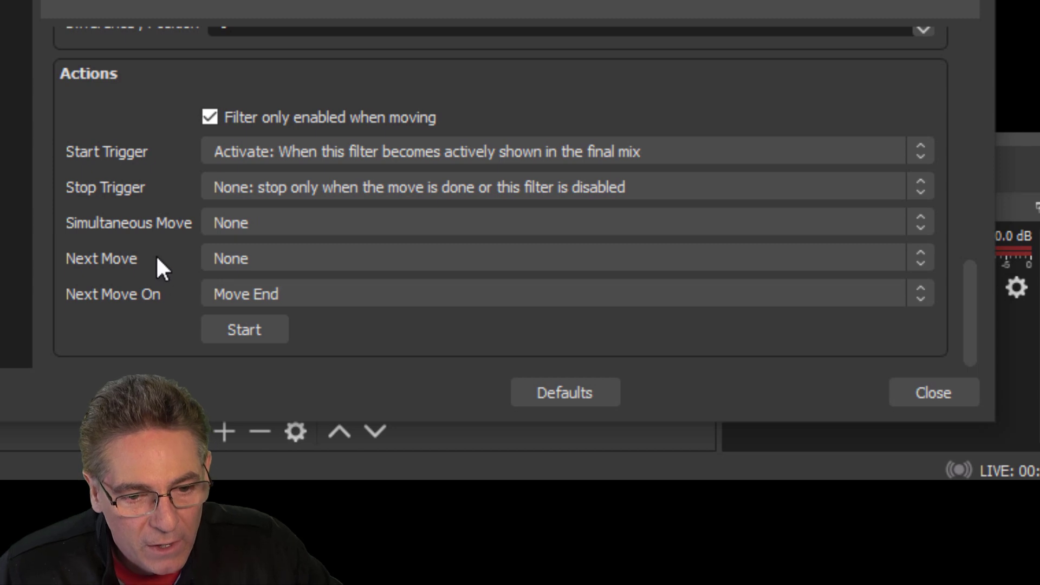
click(241, 260)
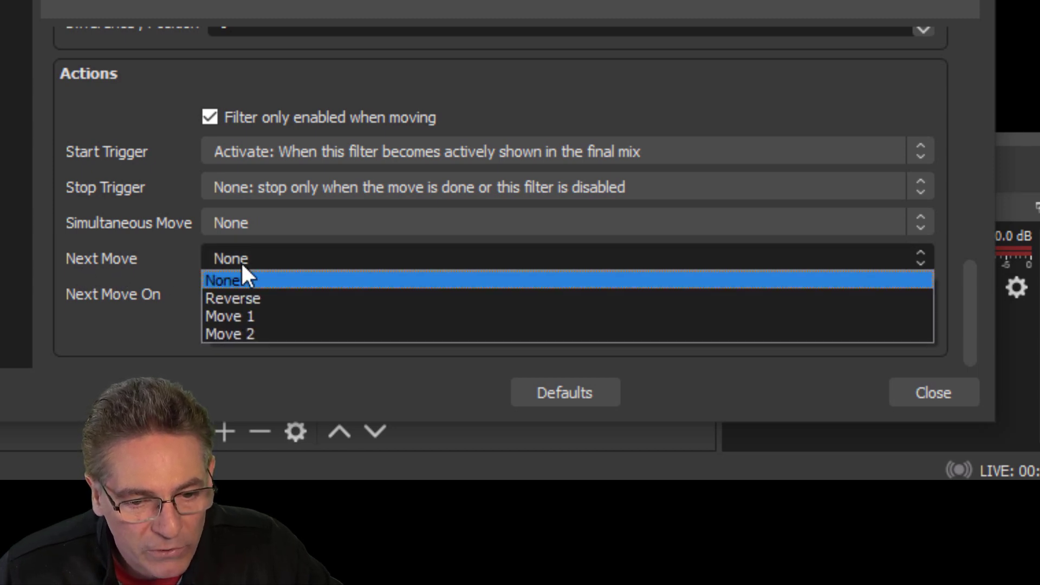
click(249, 334)
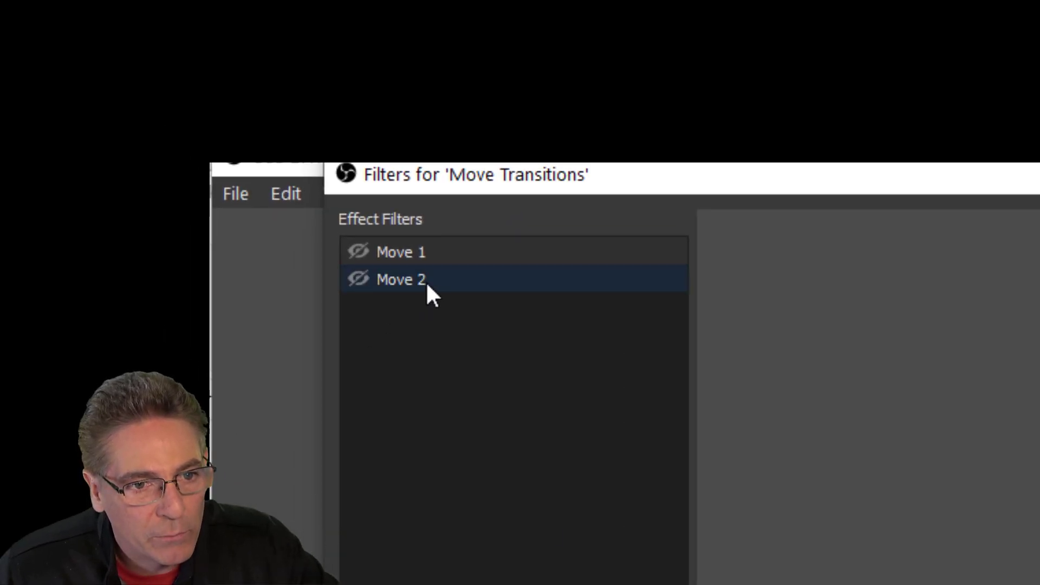
- Set Move 2's Start Trigger to Activate and its Next Move to Move 1
click(426, 281)
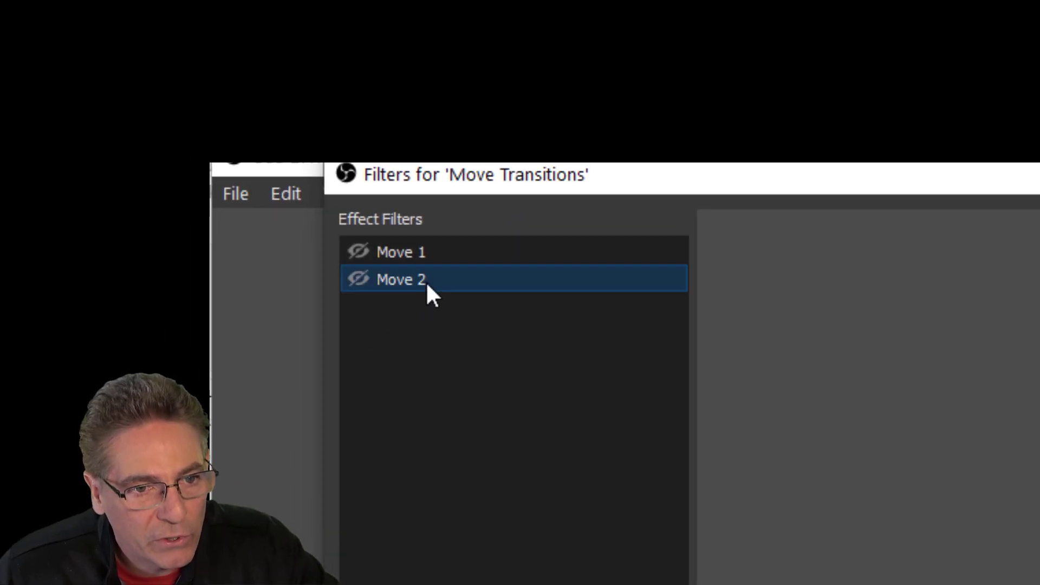
scroll(390, 150, down, 6)
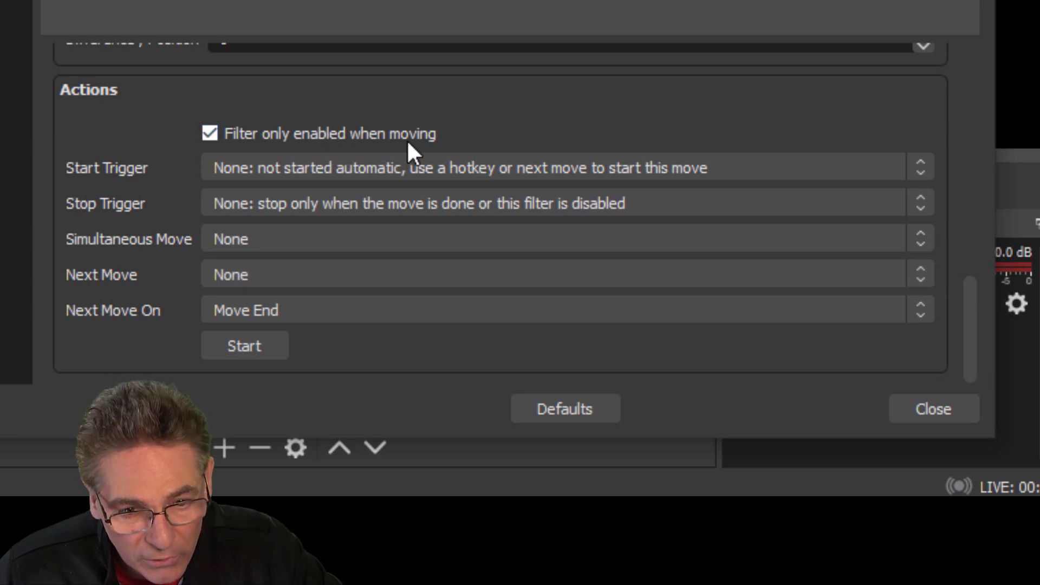
click(242, 167)
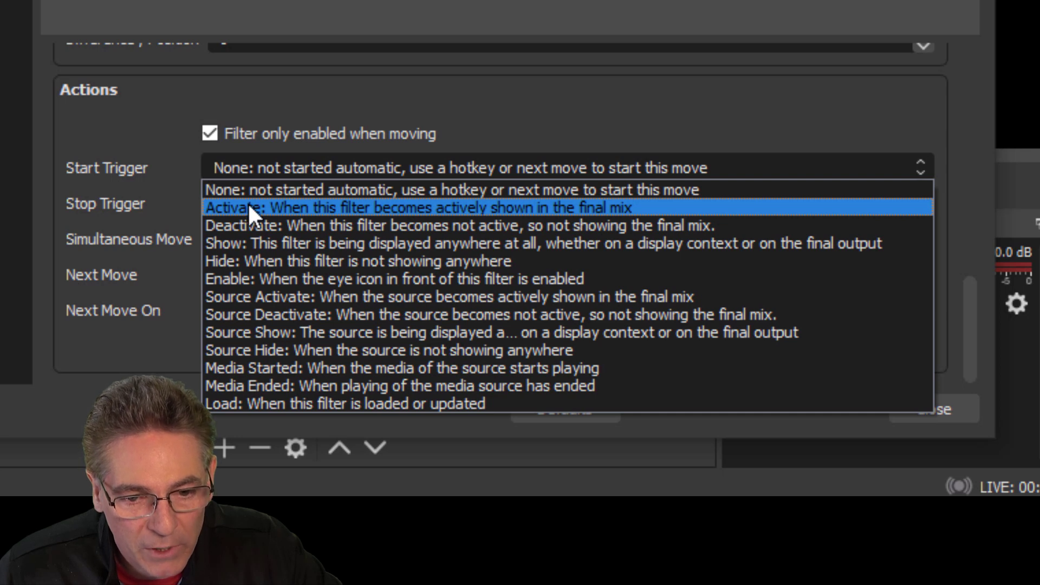
click(248, 207)
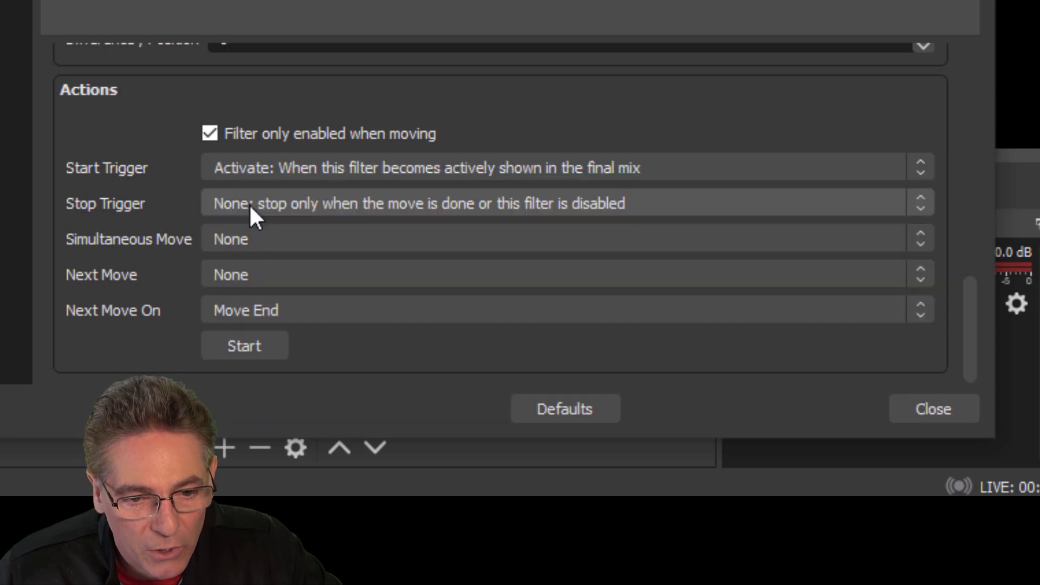
click(244, 275)
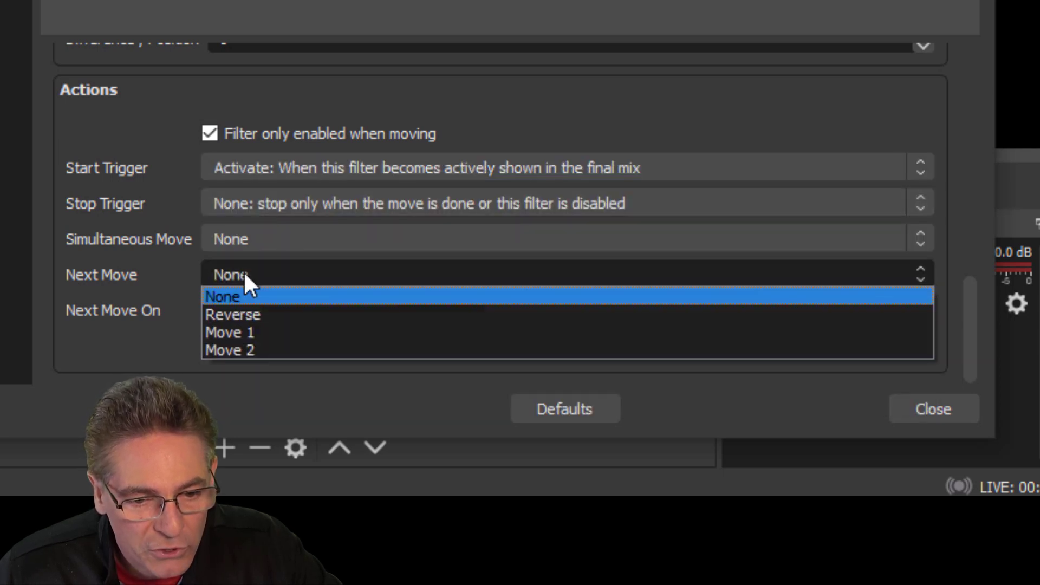
click(253, 331)
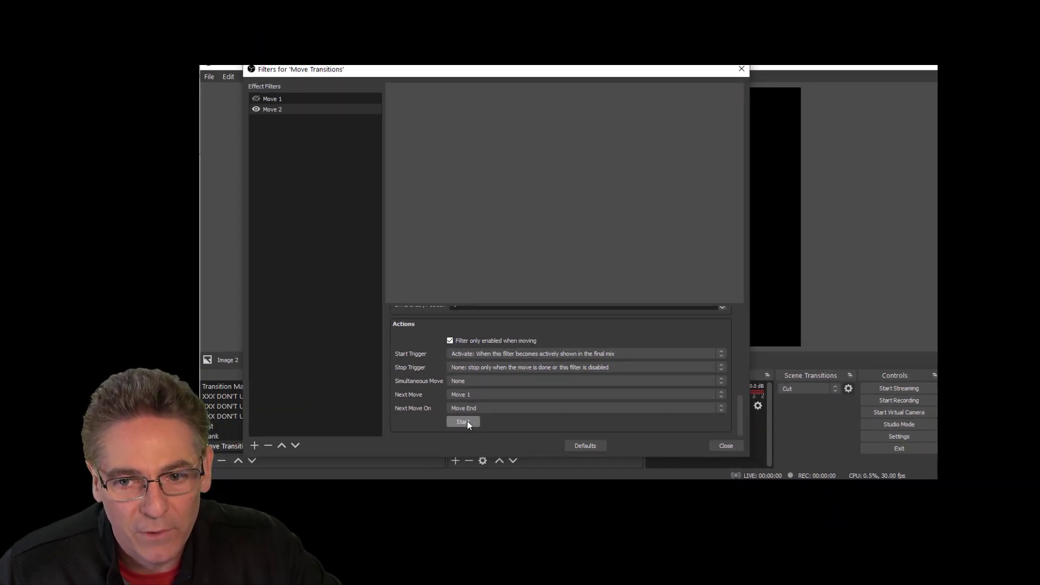
- Start the move and watch the lower third slide out and back in the preview
click(467, 421)
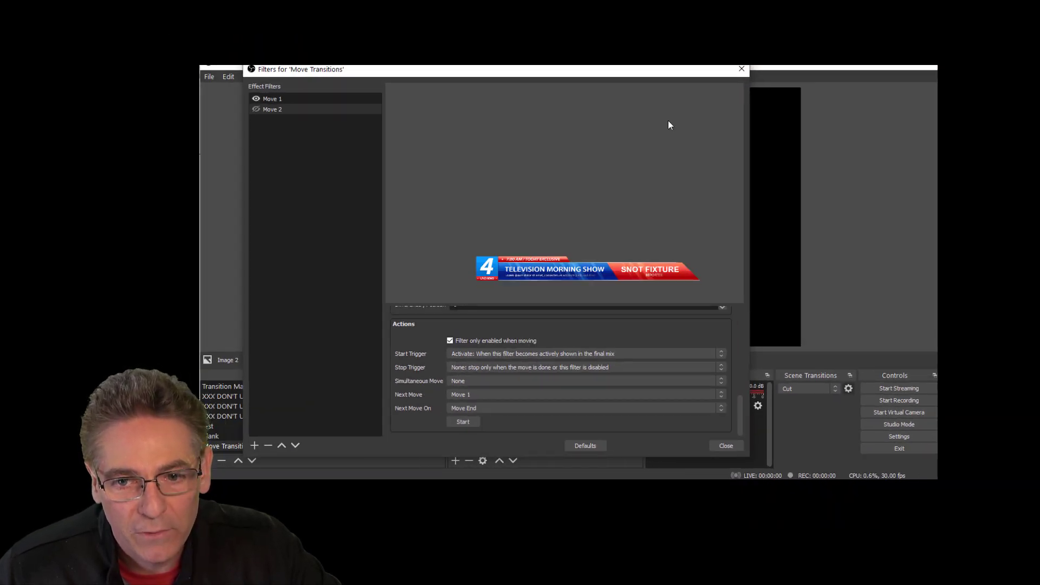
drag(634, 70, 324, 88)
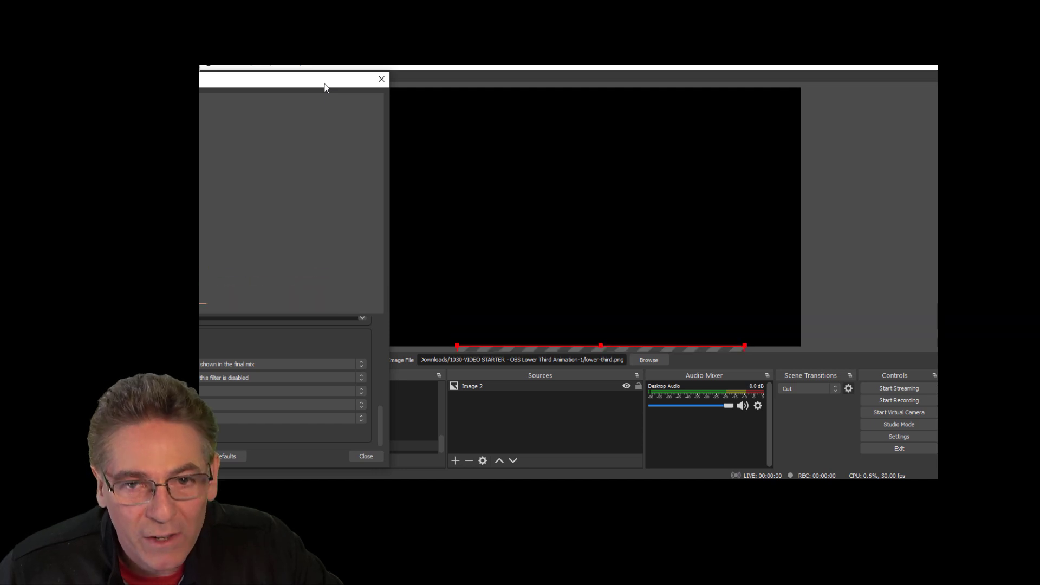
drag(325, 85, 328, 85)
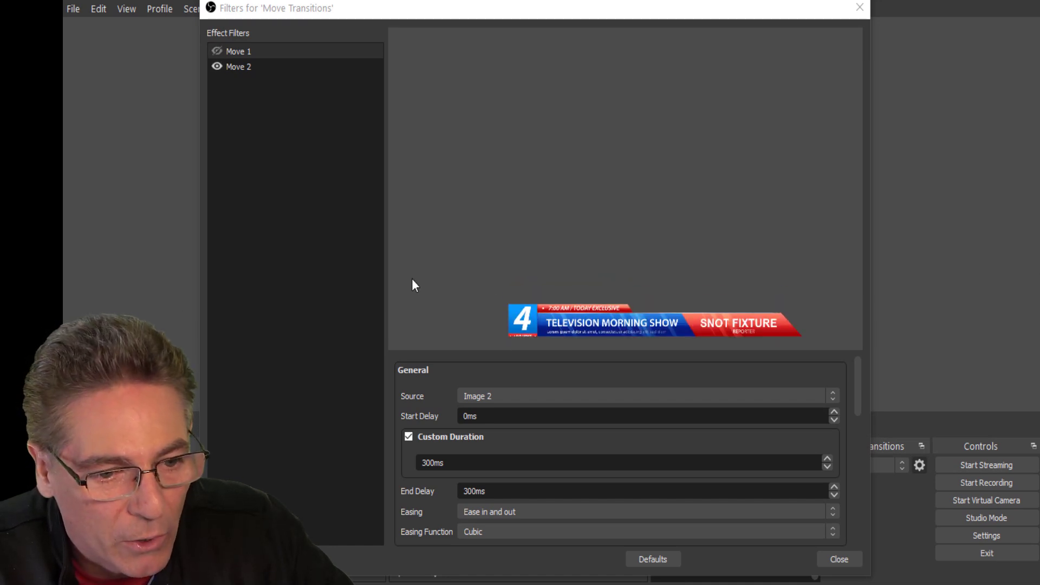
- Raise Move 1's End Delay to 2000ms
click(260, 51)
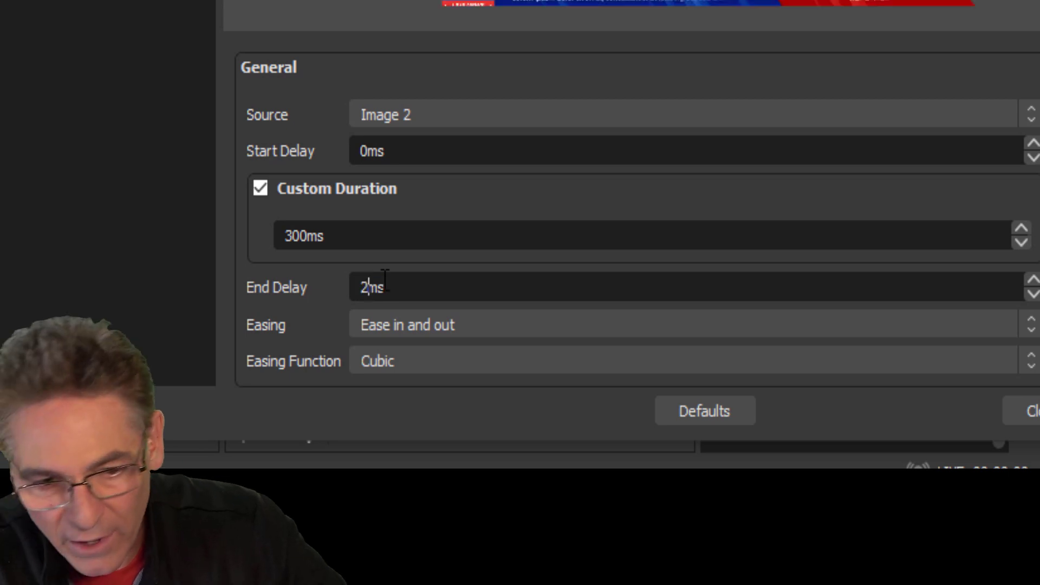
text(0)
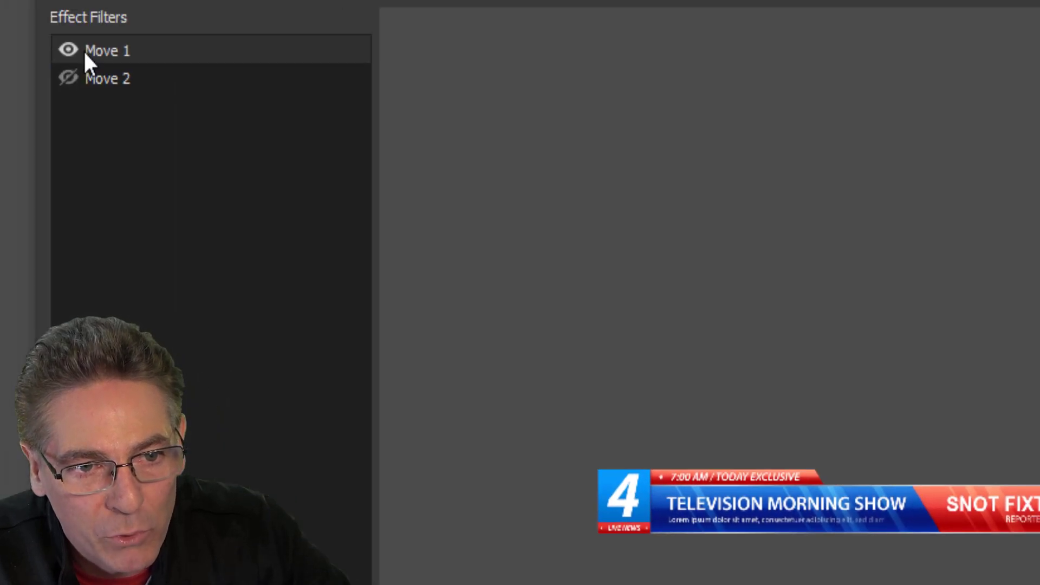
- Give the Move 2 filter a custom duration of 1000ms and an end delay of 300ms
click(128, 76)
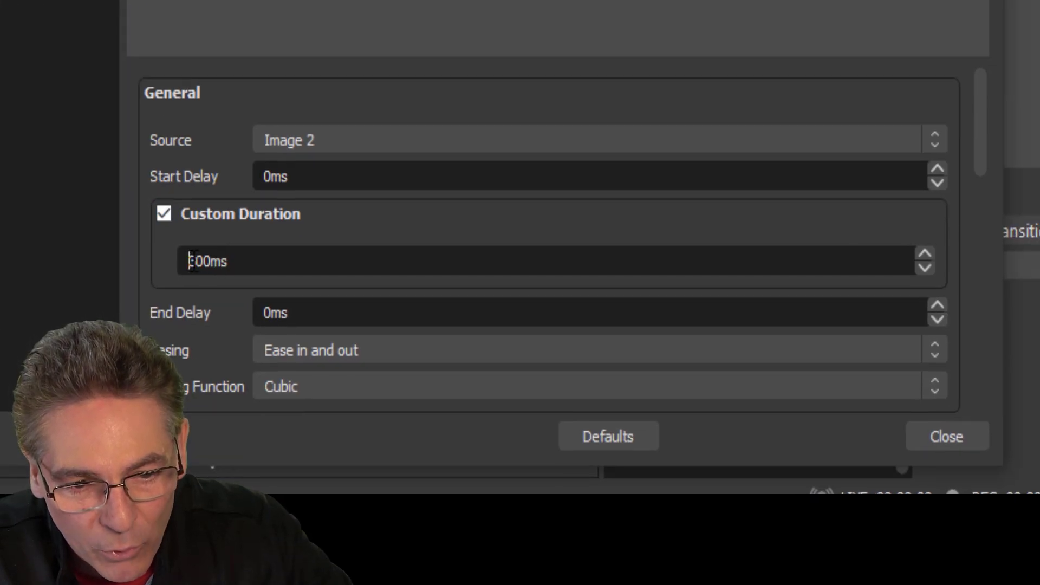
text(10)
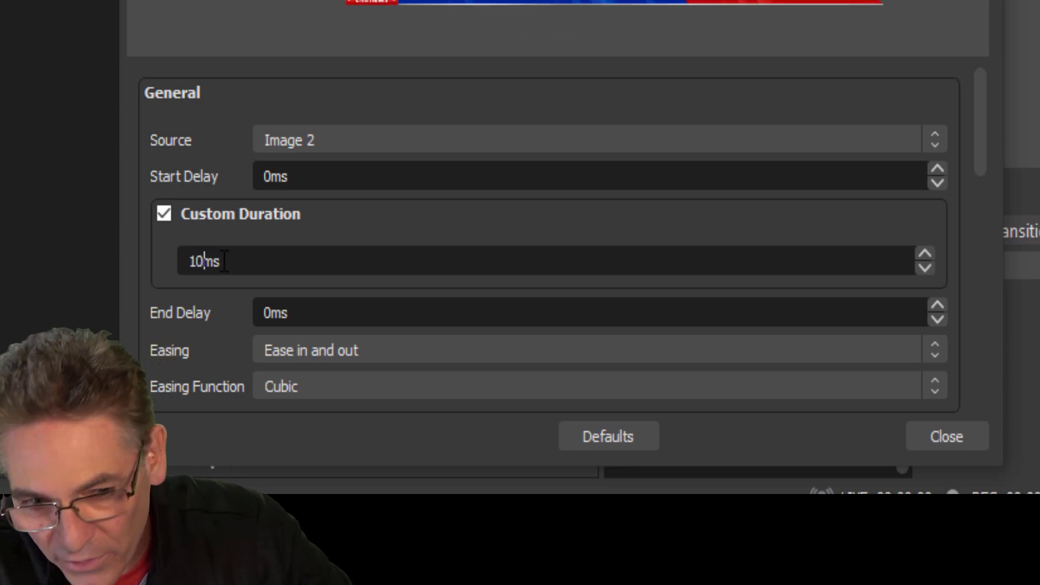
text(00)
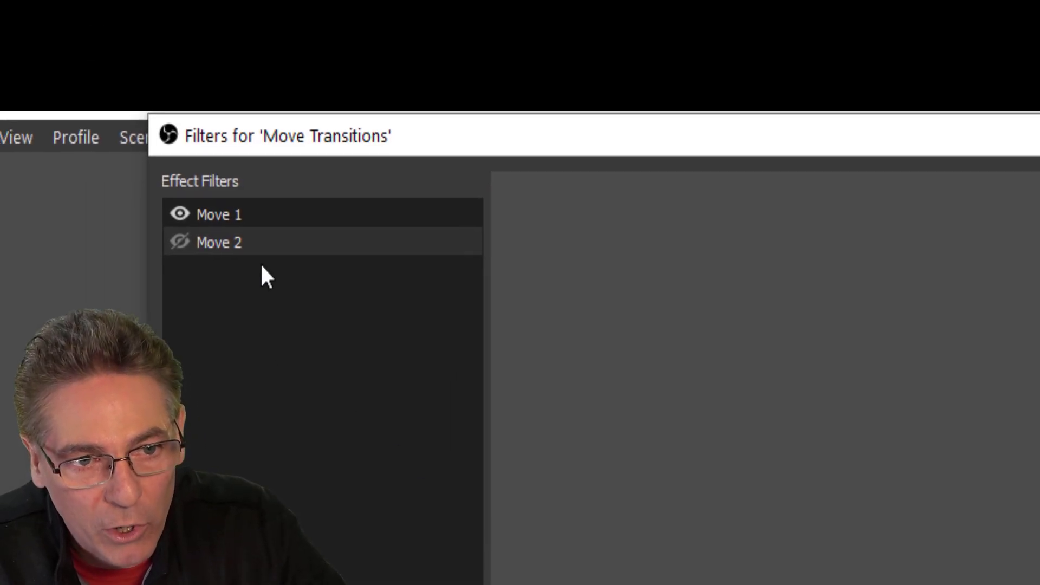
click(261, 247)
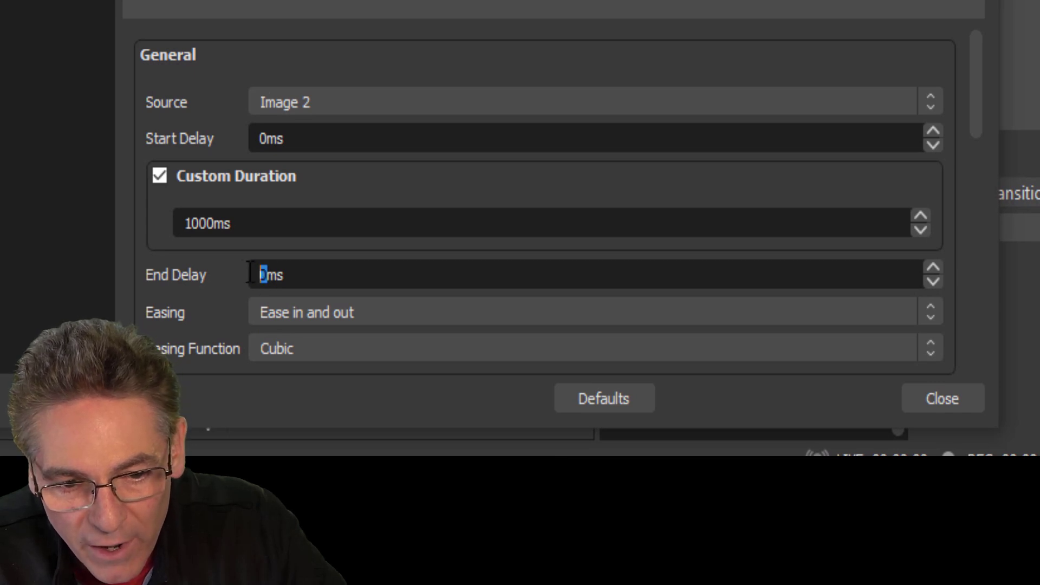
text(300)
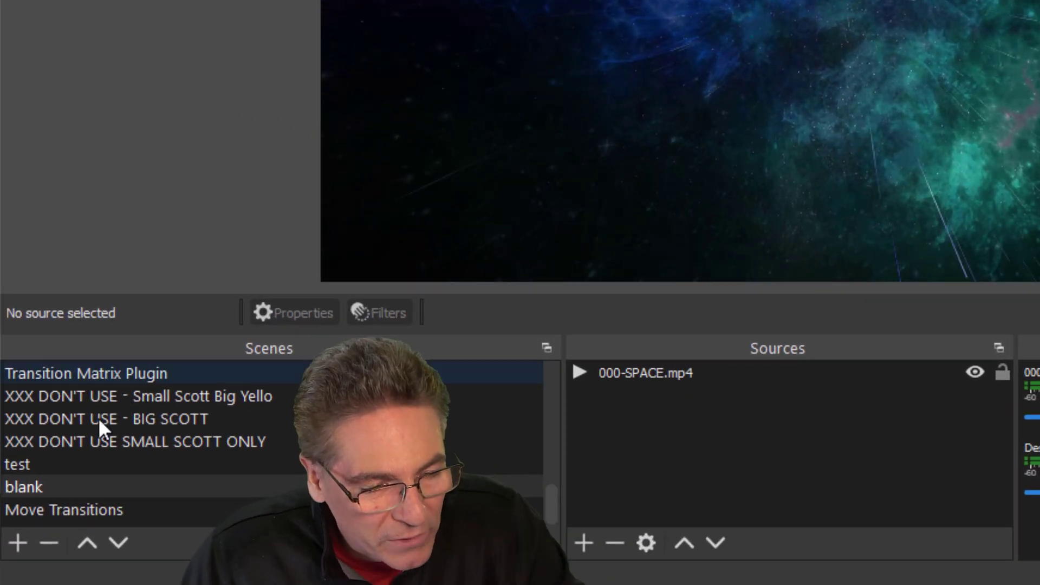
- Add the existing Move Transitions scene as a Scene source in the blank scene, above 000-SPACE.mp4
click(250, 384)
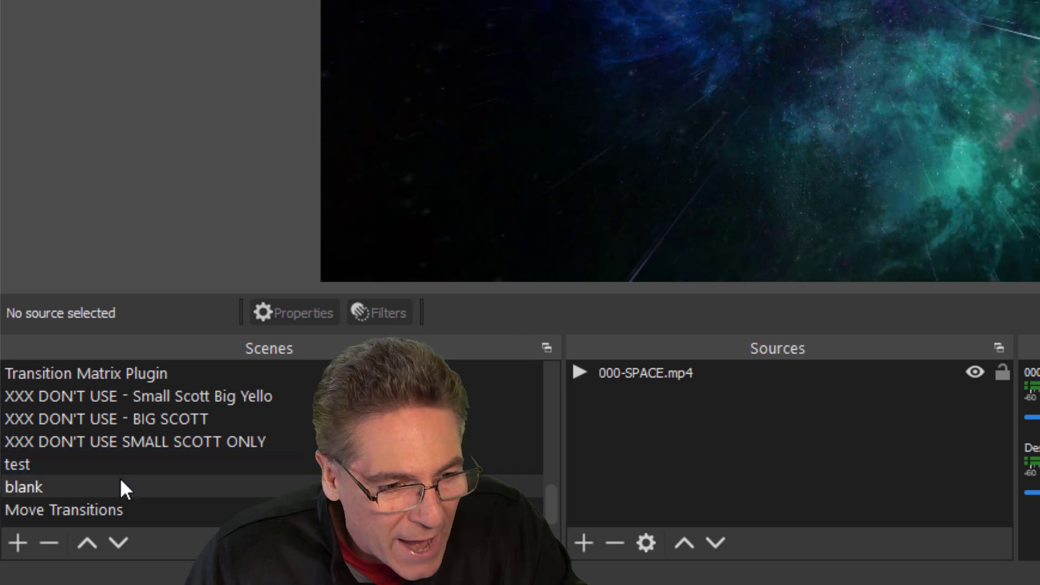
click(582, 545)
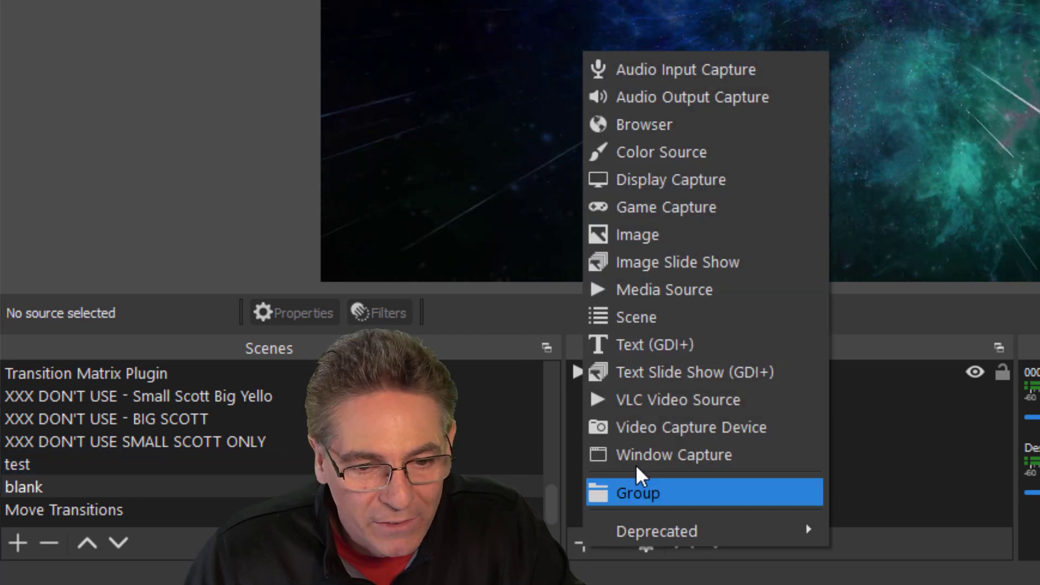
click(648, 322)
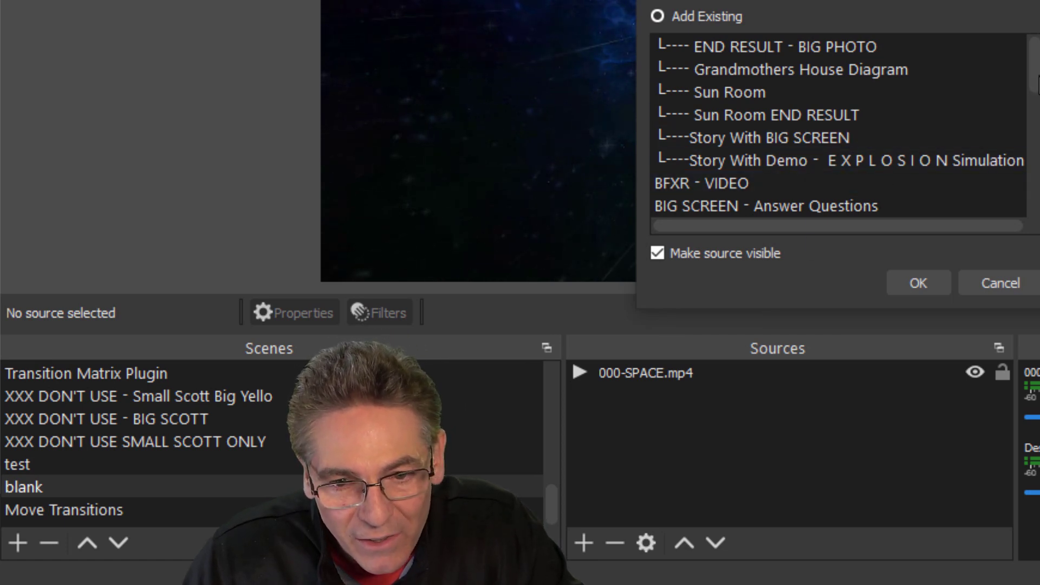
scroll(838, 125, down, 3)
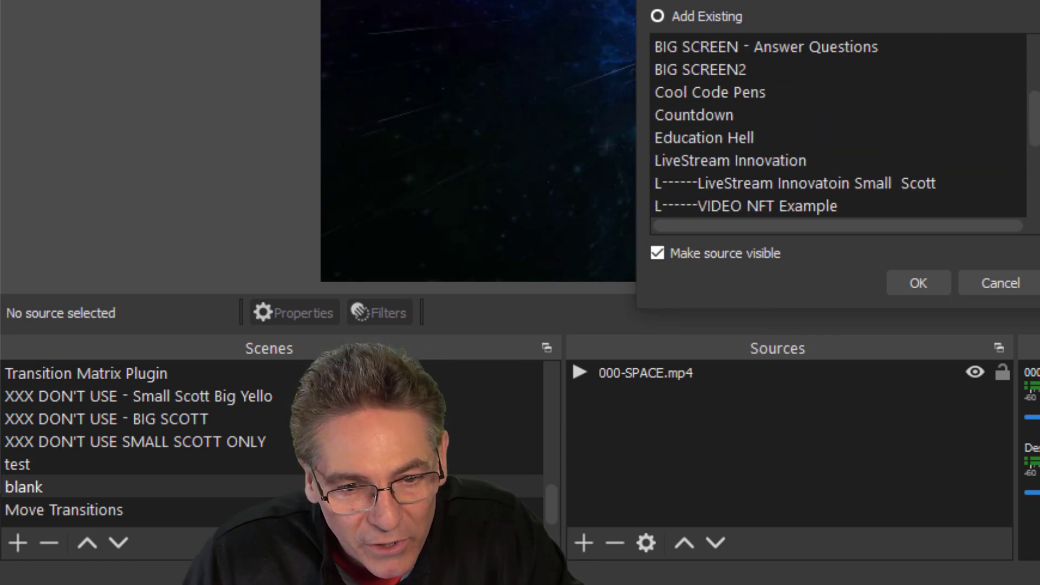
scroll(838, 124, down, 2)
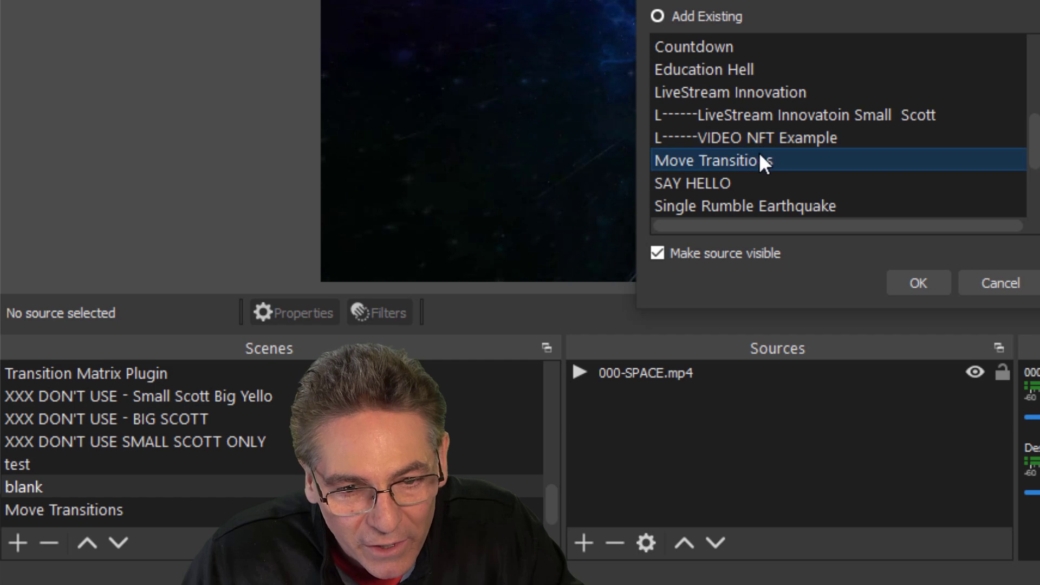
click(761, 159)
click(915, 284)
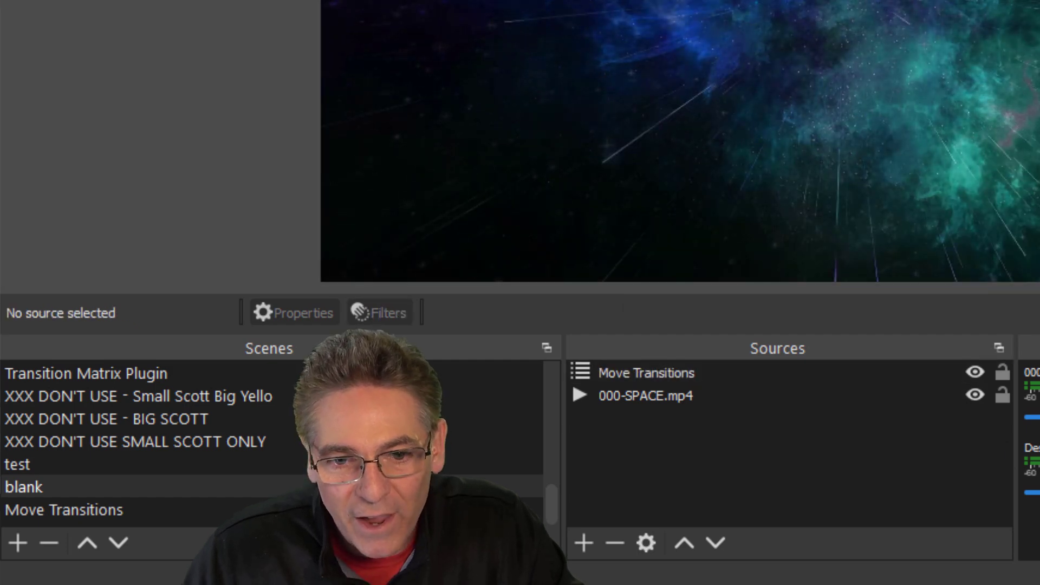